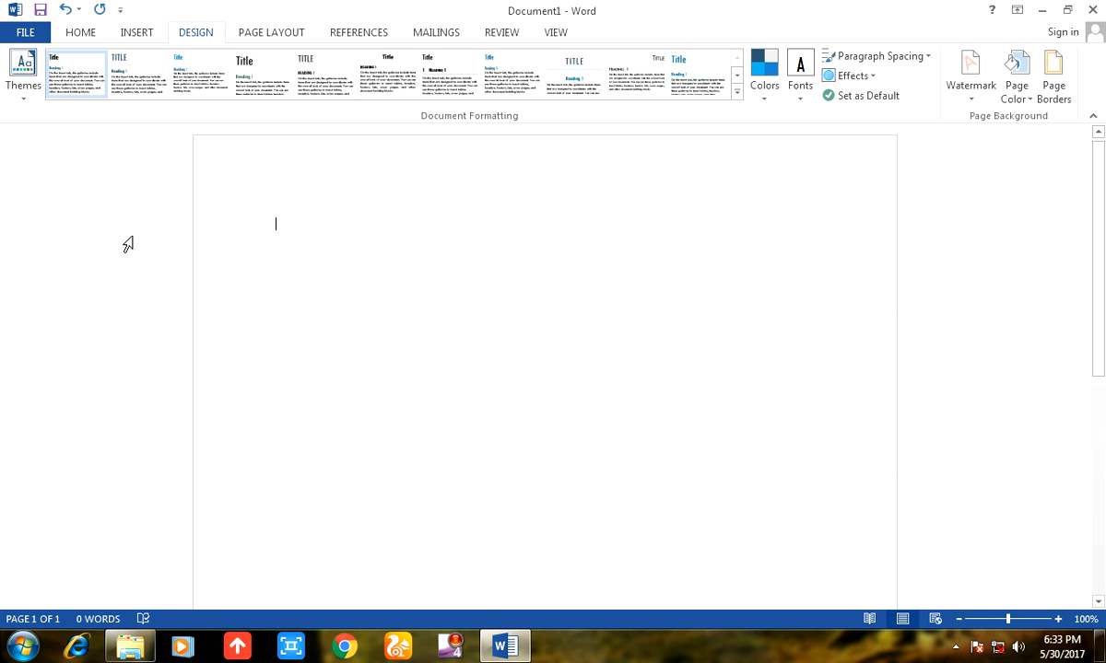
# Apply the Ion Boardroom theme and the Basic (Stylish) style set to the blank document.
pyautogui.click(26, 90)
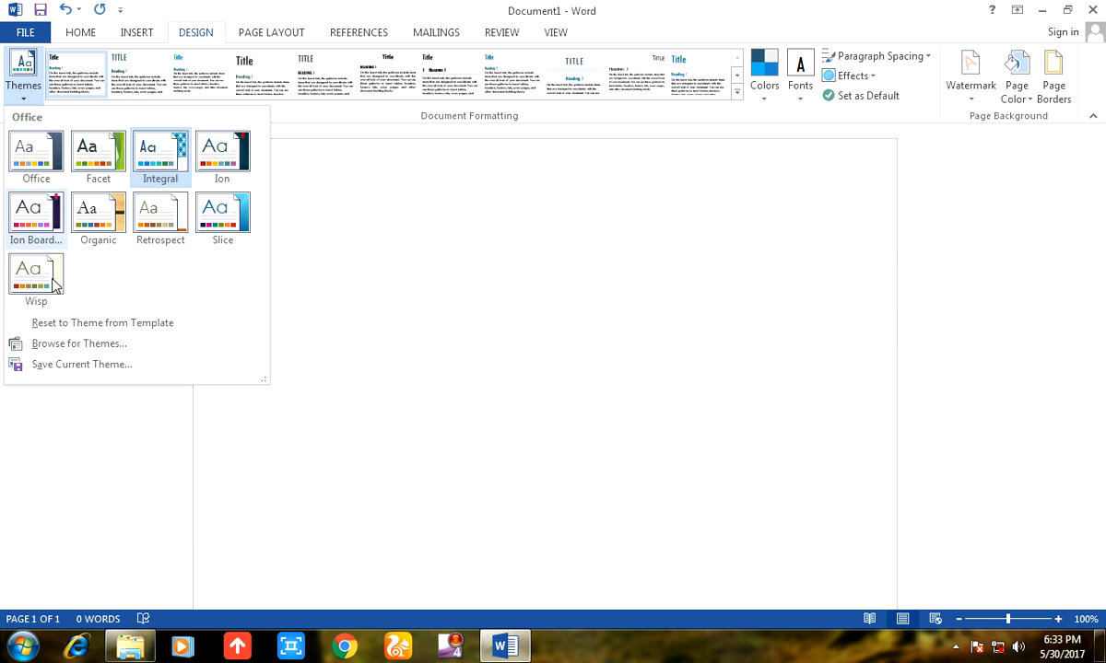
pyautogui.click(44, 226)
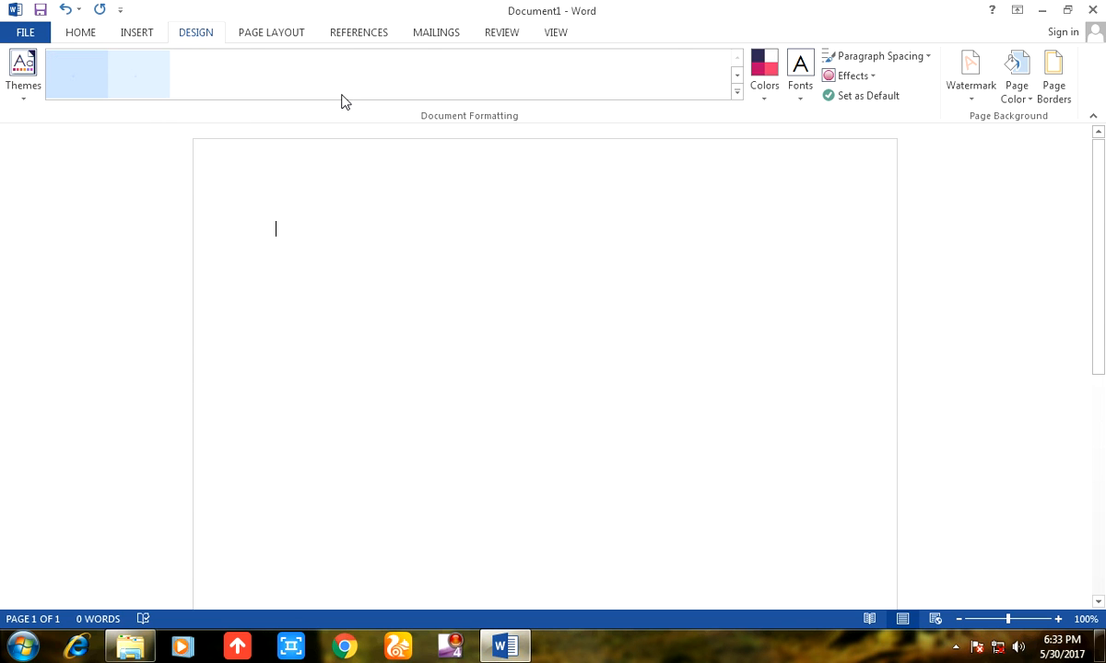
pyautogui.click(249, 87)
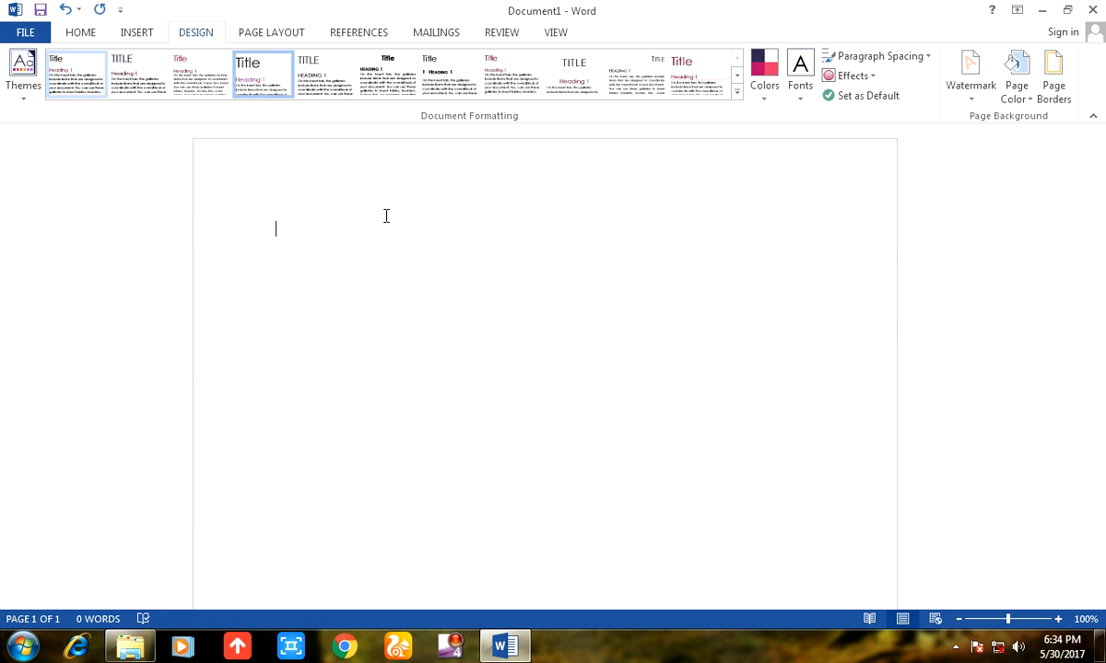
# Enter three lines of sample text: "Dfhlmklgjmkd", "Mklnhjmlkfgmhjfnhui" and "Mhngkfn hfjkgm hljkf".
pyautogui.write('dfhlmklgjmkld')
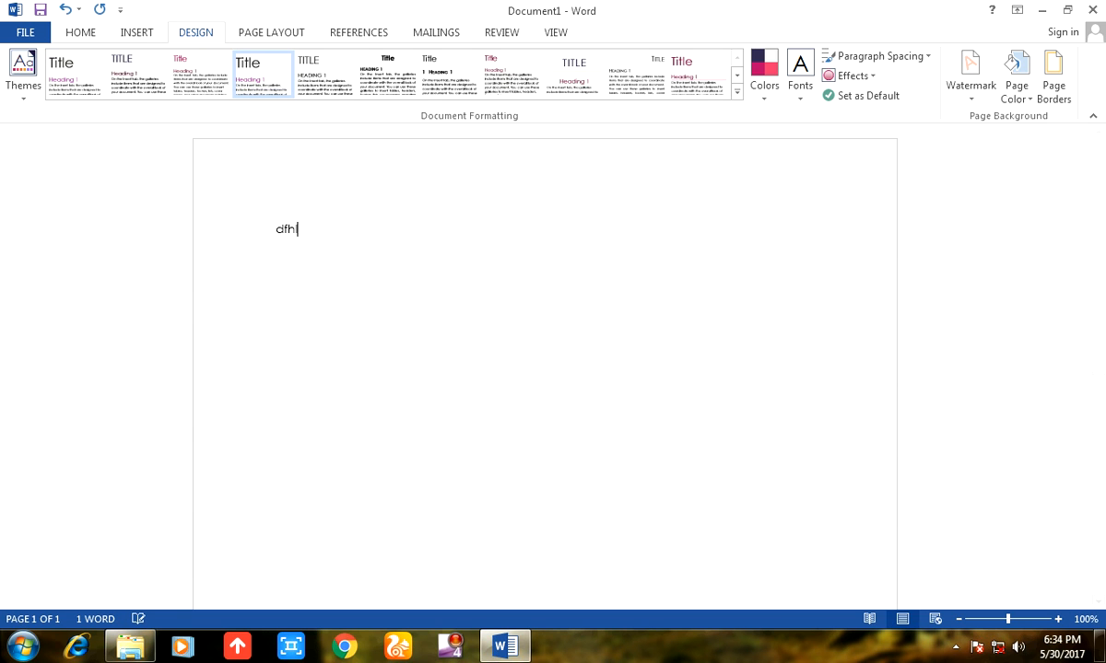
pyautogui.press('Return')
pyautogui.write('mklnhjmlkfgmhjfnhj')
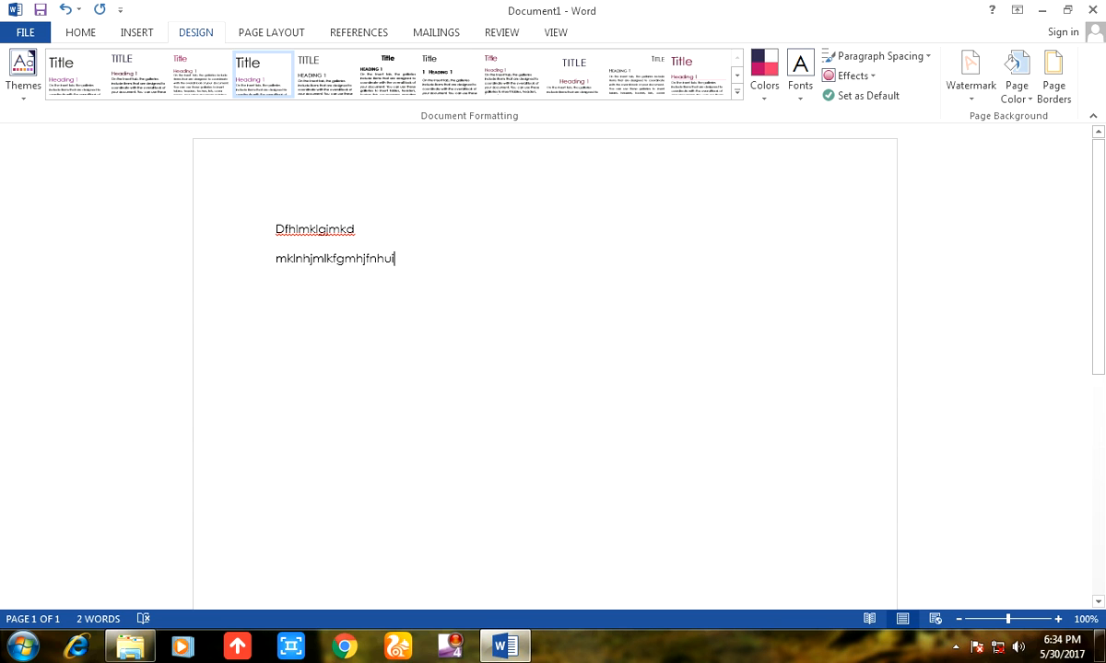
pyautogui.press('Return')
pyautogui.write('mhngkfn hfjkgm hljkf')
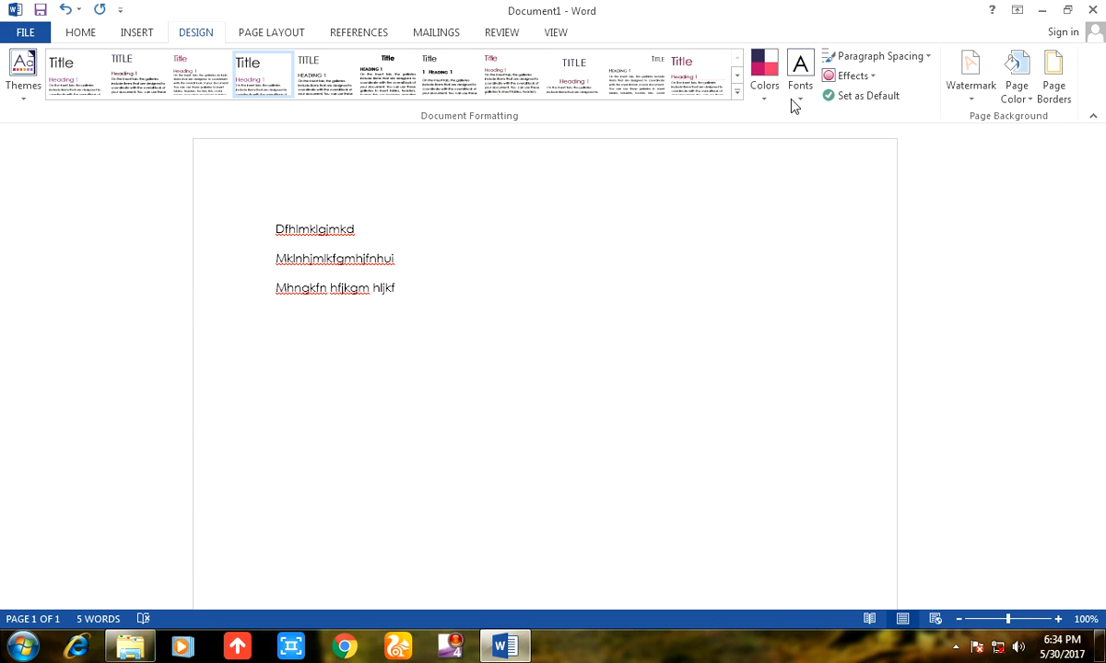
pyautogui.click(739, 93)
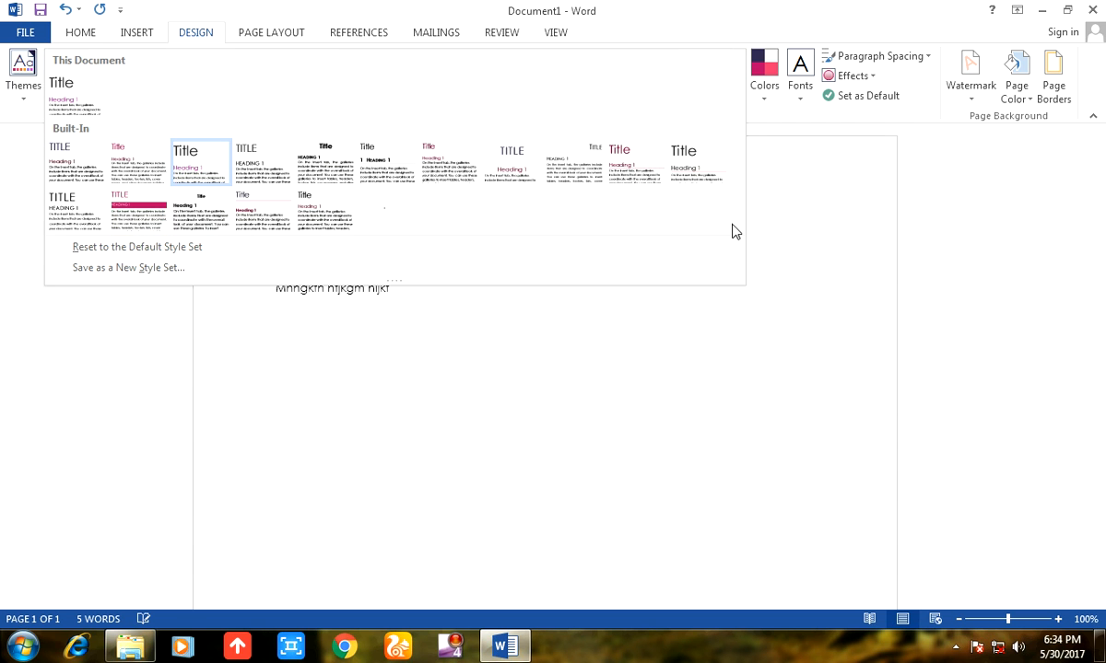
pyautogui.click(831, 215)
# Create and save theme colors Custom 1 with pale pink Accent 1, pale orange Accent 5 and a different Followed Hyperlink color.
pyautogui.click(767, 92)
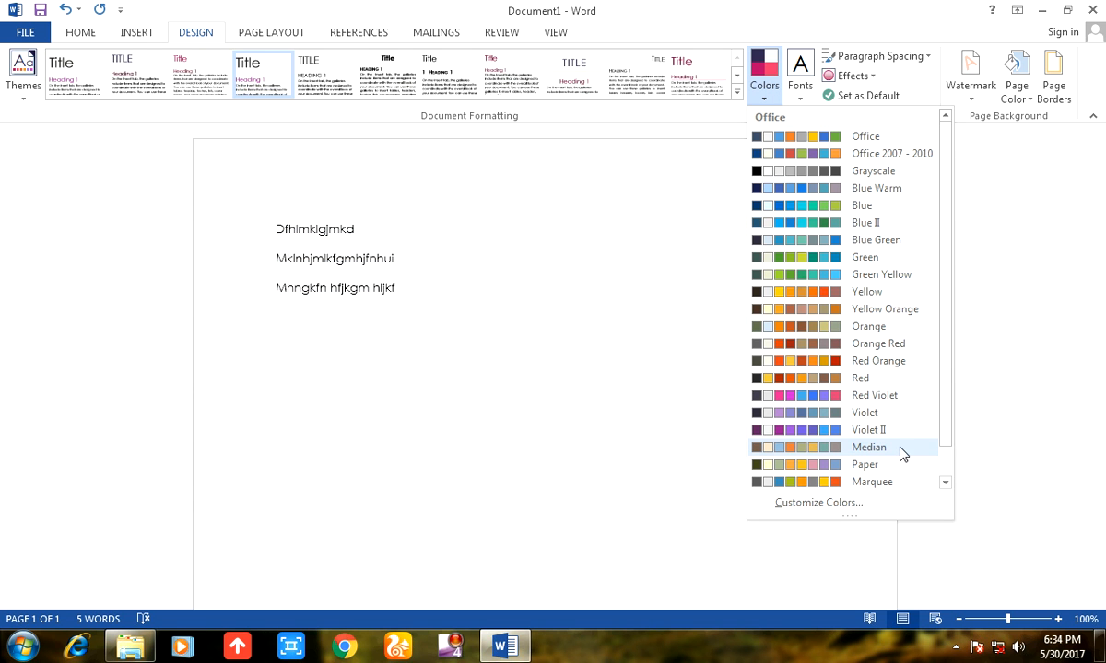
pyautogui.click(855, 503)
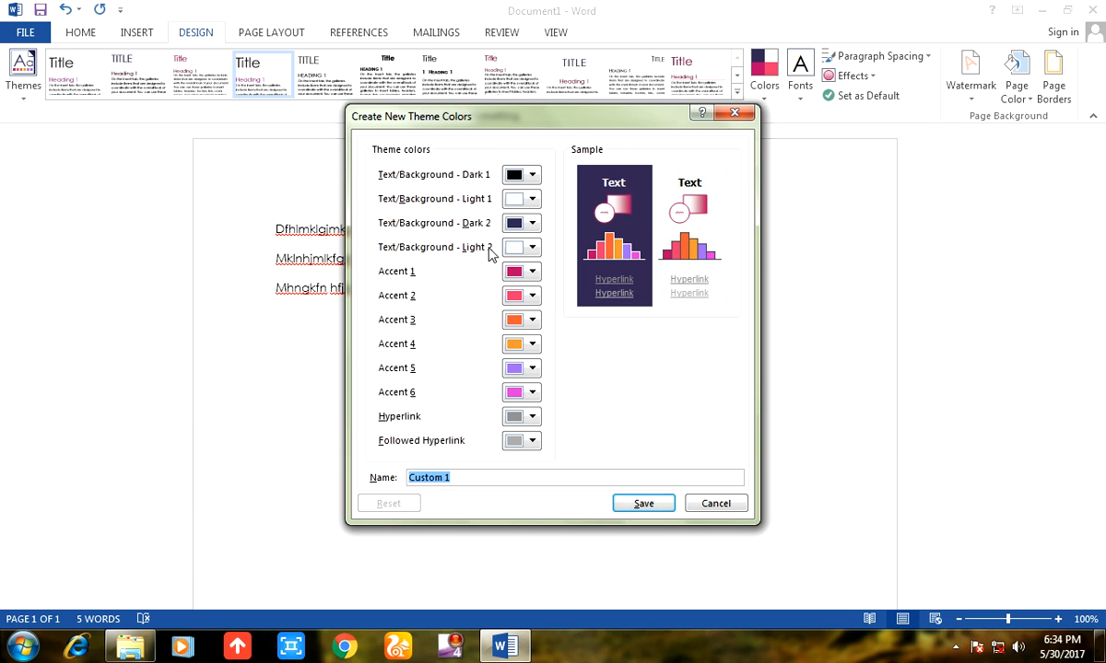
pyautogui.click(526, 273)
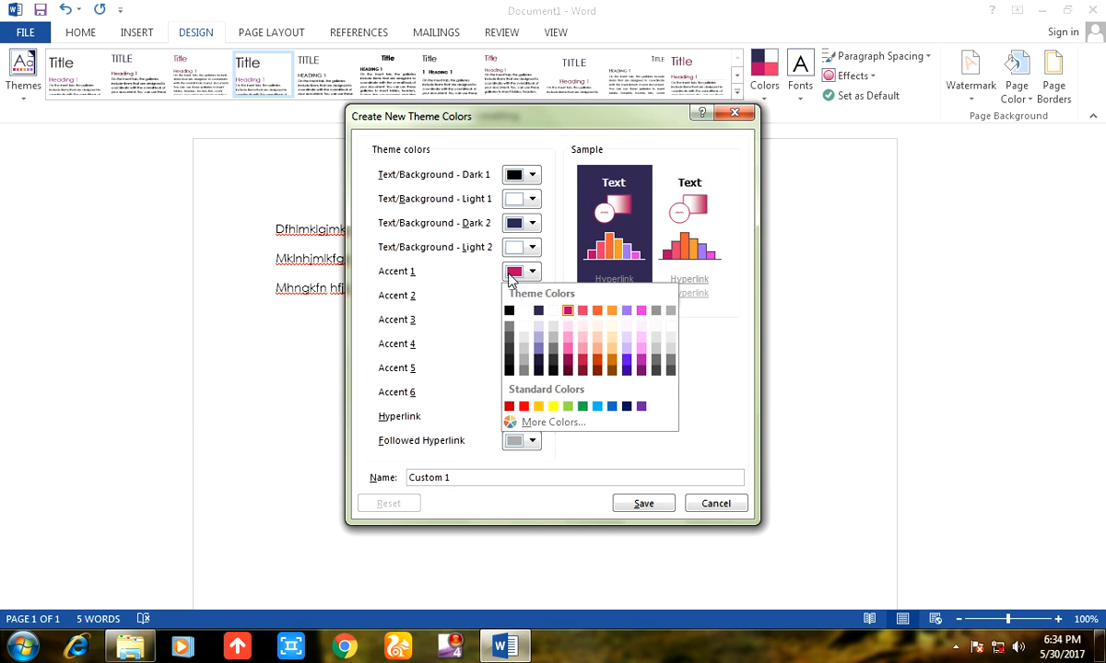
pyautogui.click(570, 329)
pyautogui.click(526, 369)
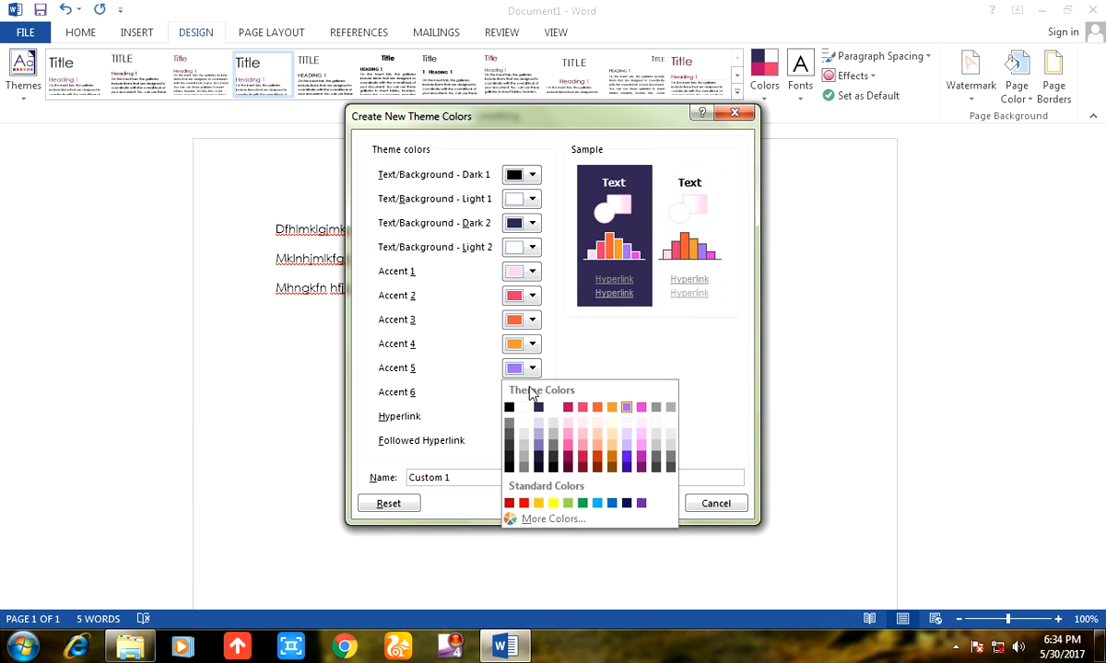
pyautogui.click(596, 424)
pyautogui.click(538, 448)
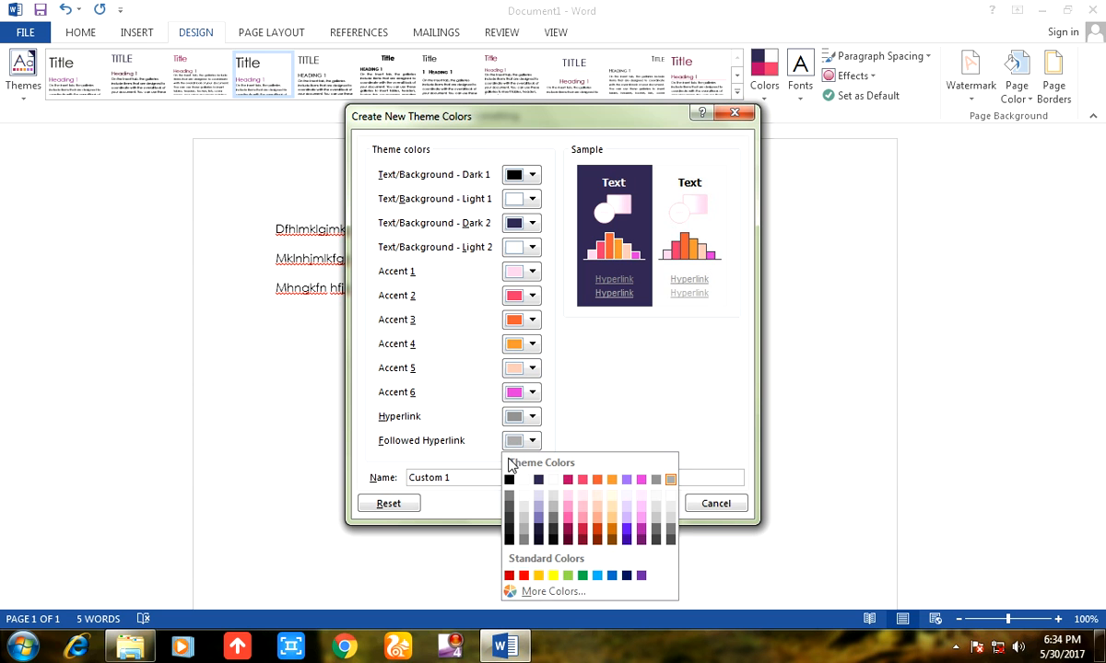
pyautogui.click(619, 515)
pyautogui.click(662, 507)
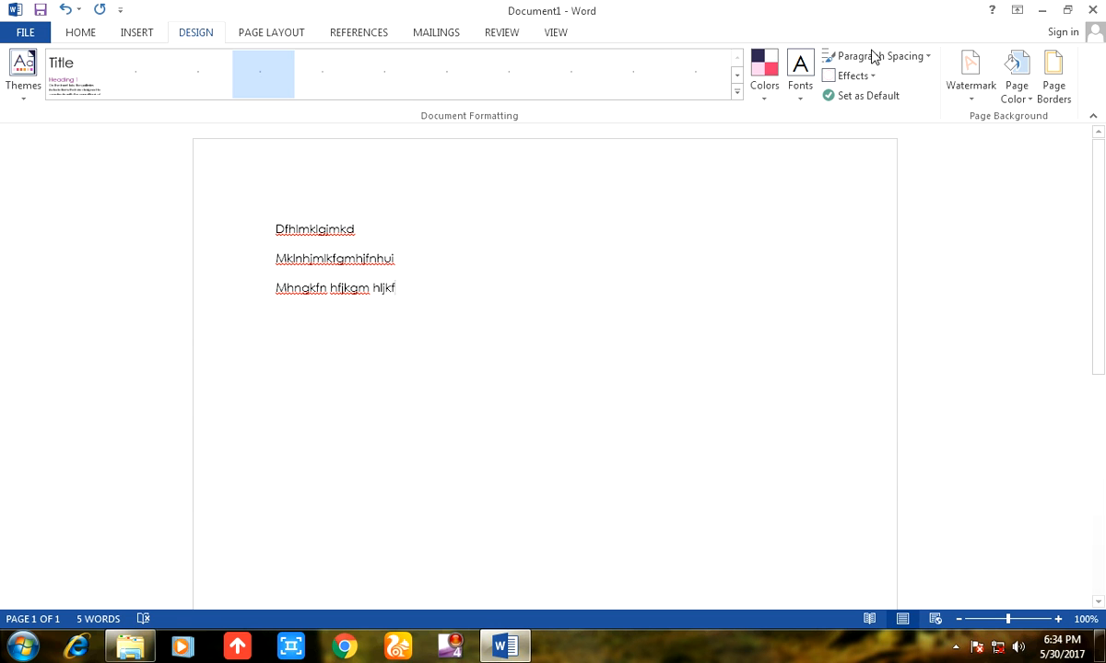
# Try the Office 2007 - 2010 theme fonts, and replace them with the Arial theme fonts.
pyautogui.click(800, 82)
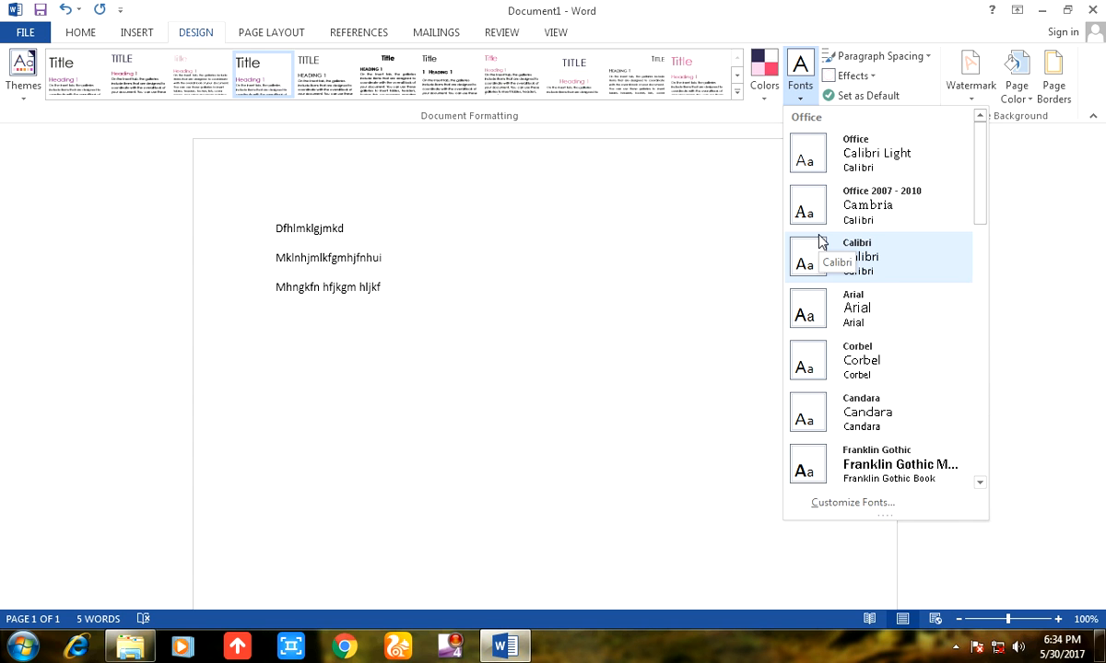
pyautogui.click(890, 210)
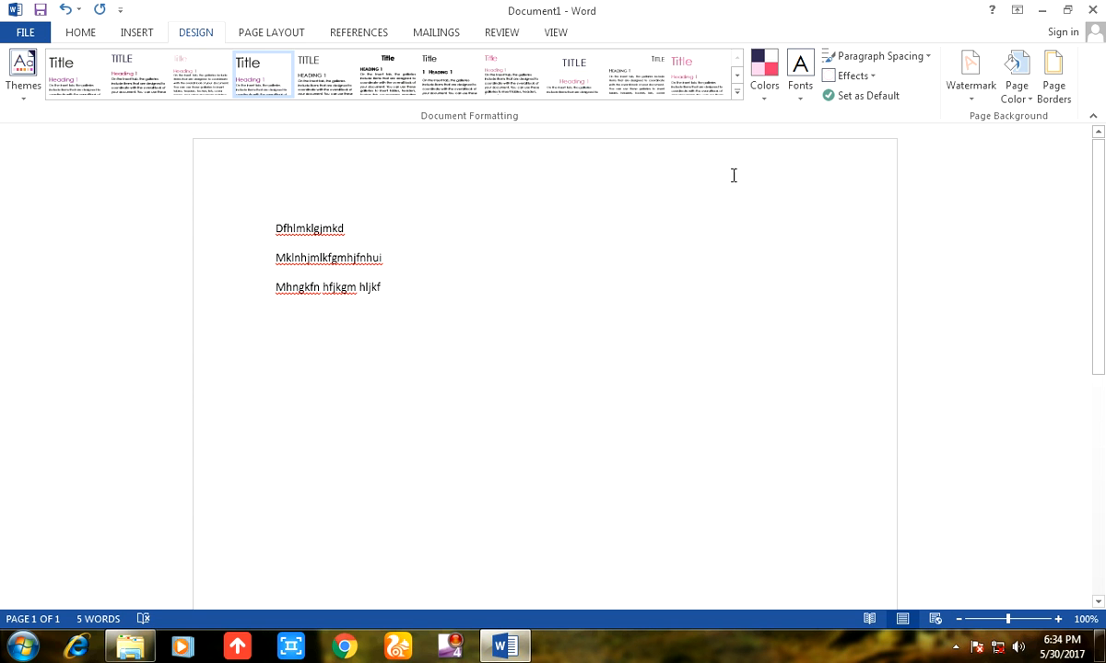
pyautogui.click(803, 92)
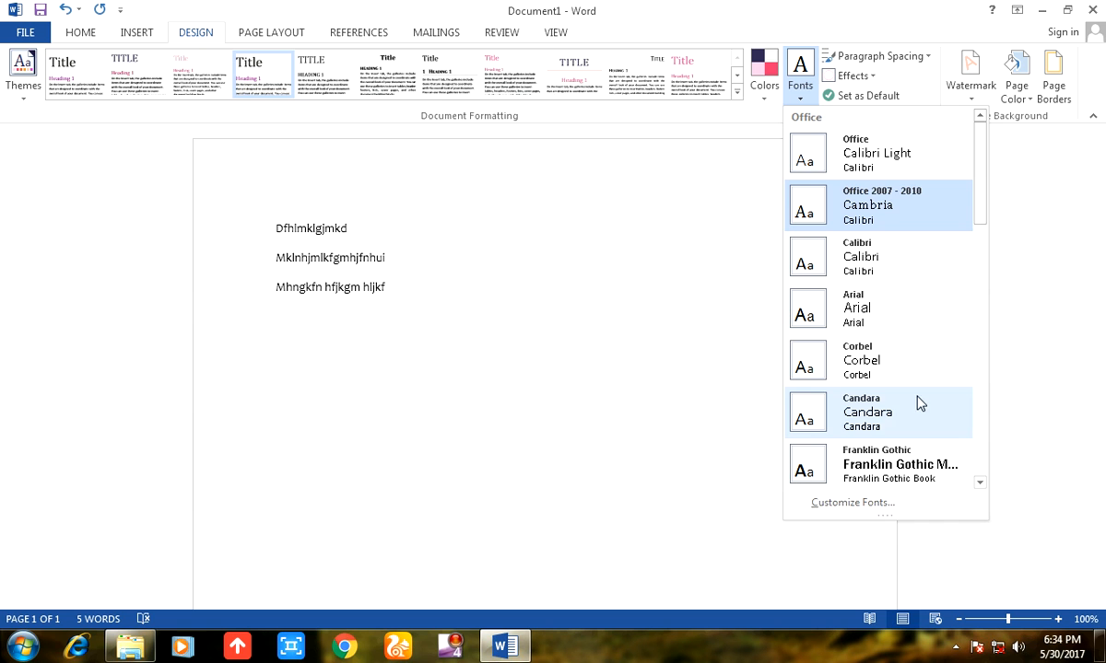
pyautogui.click(898, 312)
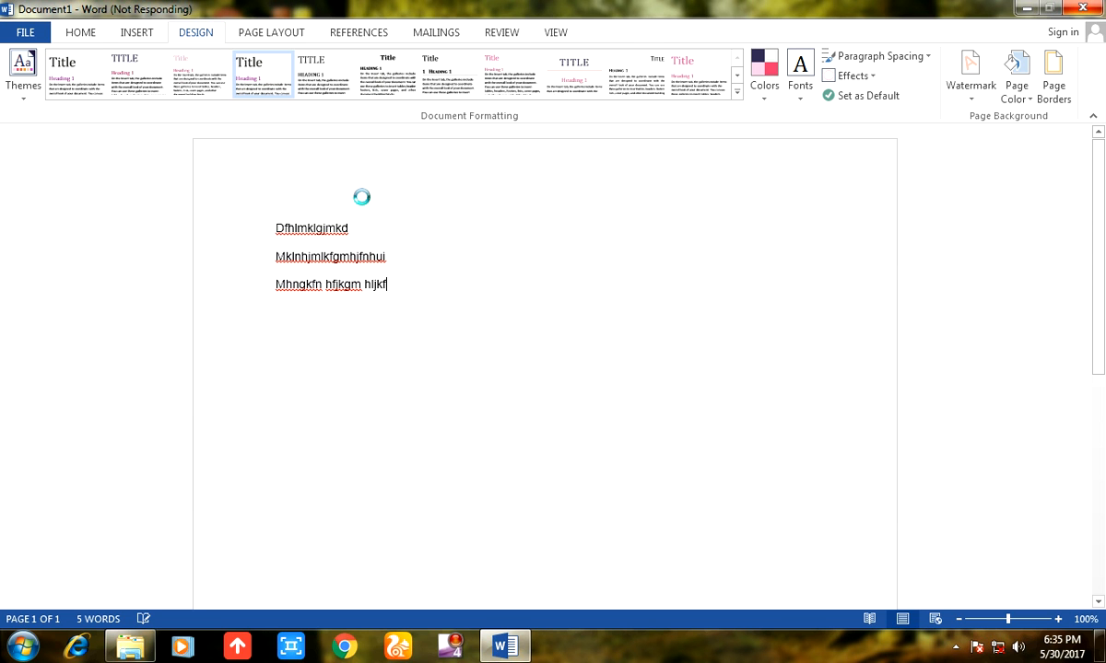
# Set the document's paragraph spacing to No Paragraph Space.
pyautogui.click(886, 59)
pyautogui.click(884, 109)
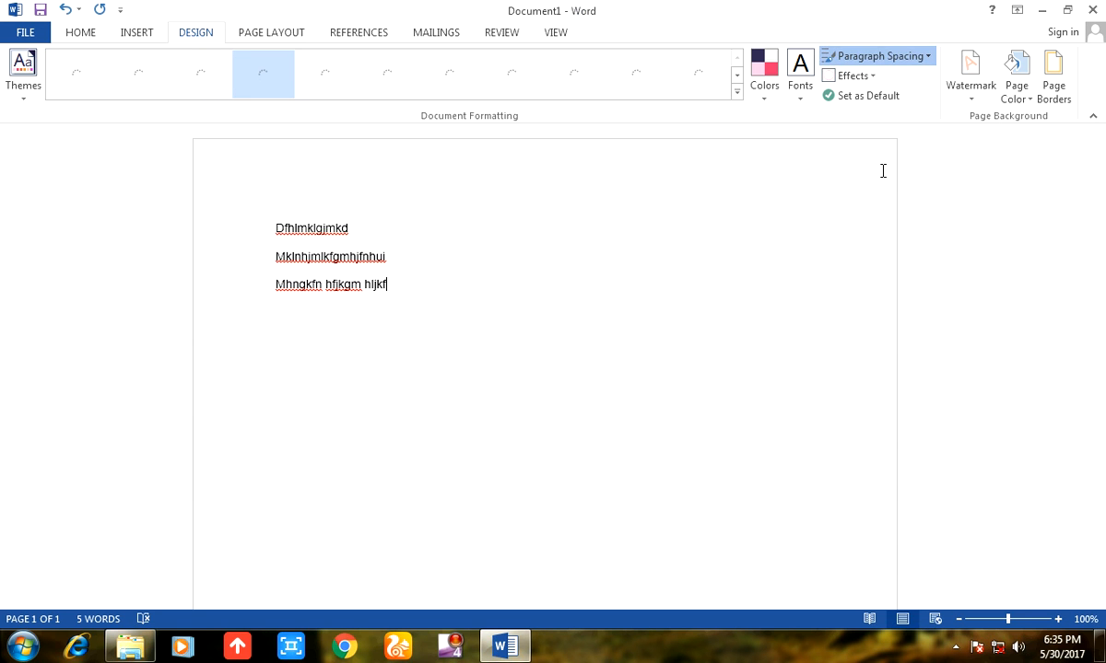
pyautogui.click(881, 59)
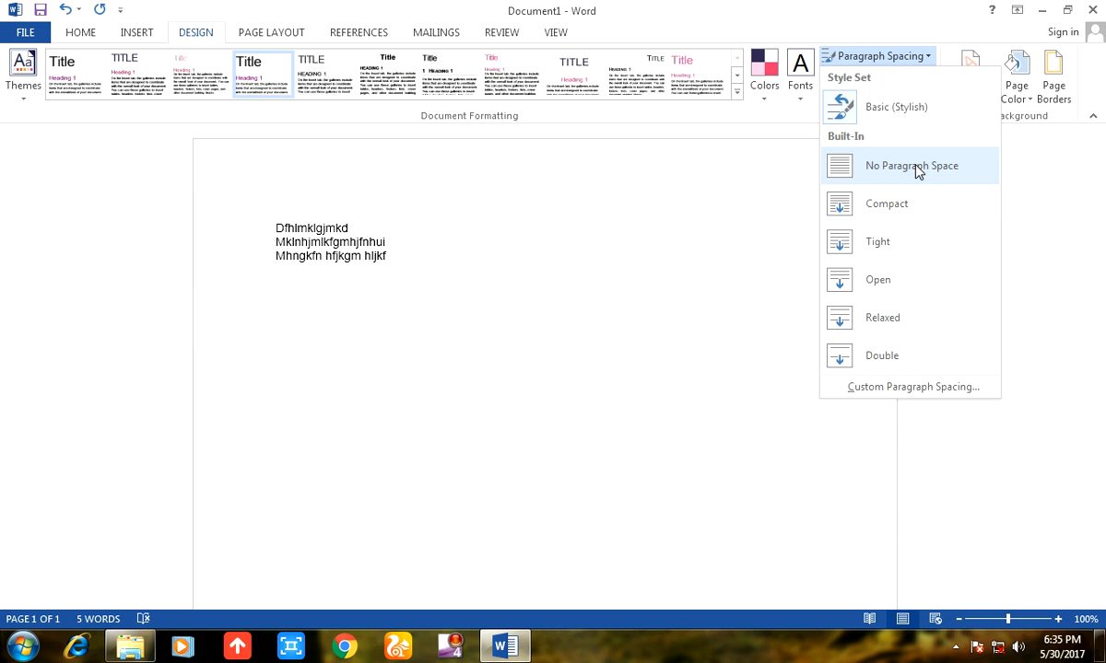
pyautogui.click(915, 166)
pyautogui.press('BackSpace')
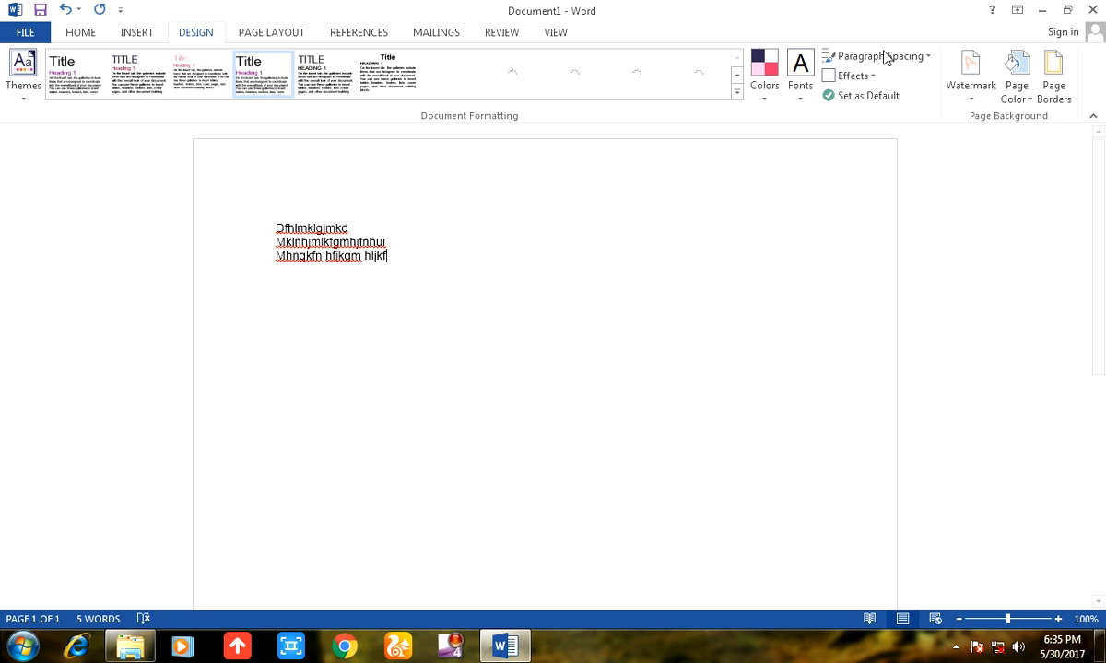
# Set the paragraph spacing to Compact and the default font size to 10 for this document only.
pyautogui.click(883, 57)
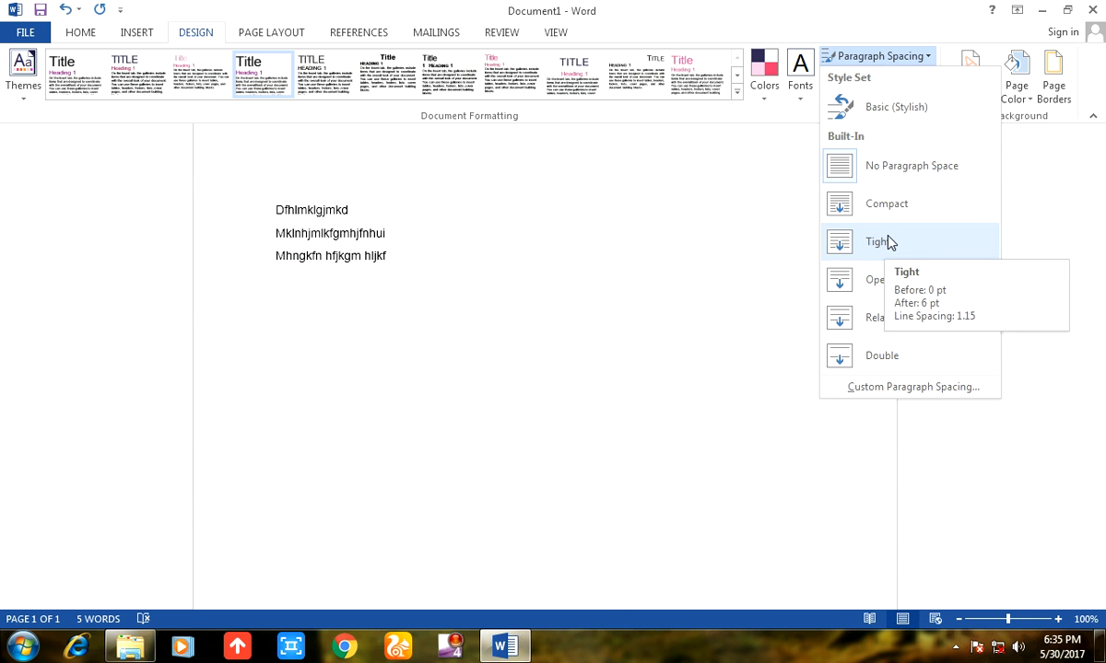
pyautogui.click(890, 210)
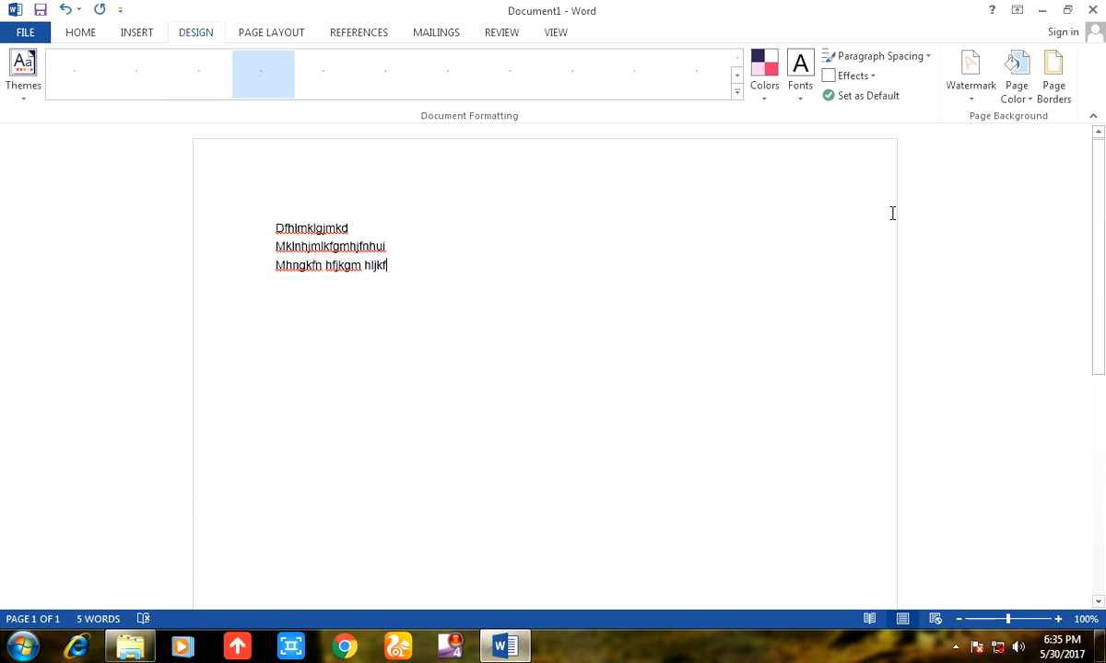
pyautogui.click(878, 56)
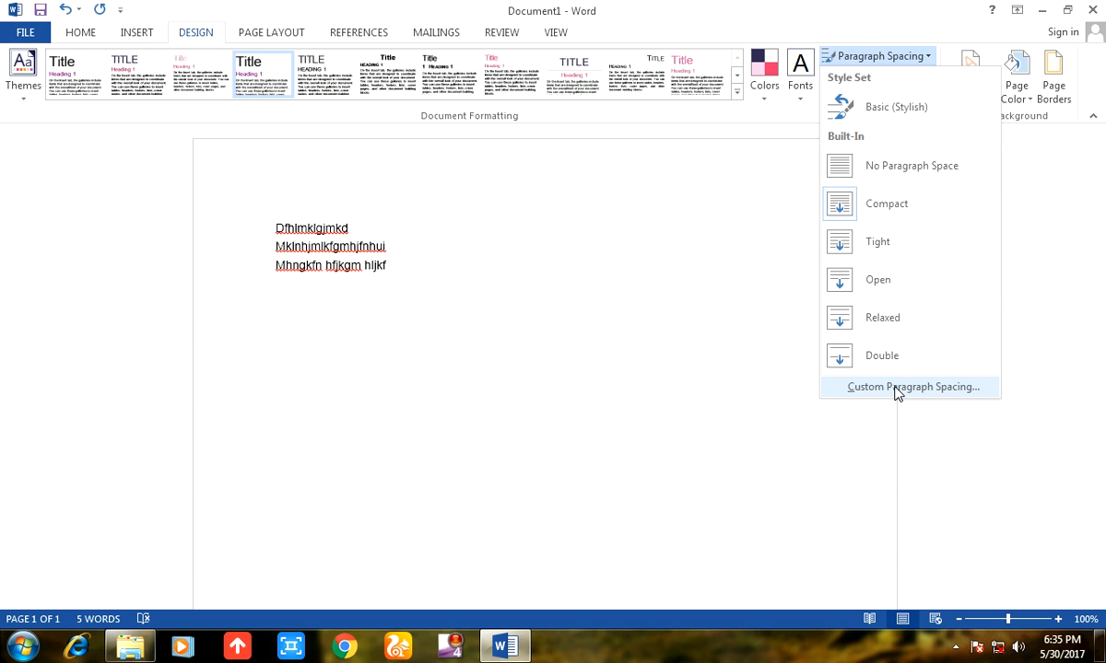
pyautogui.click(897, 389)
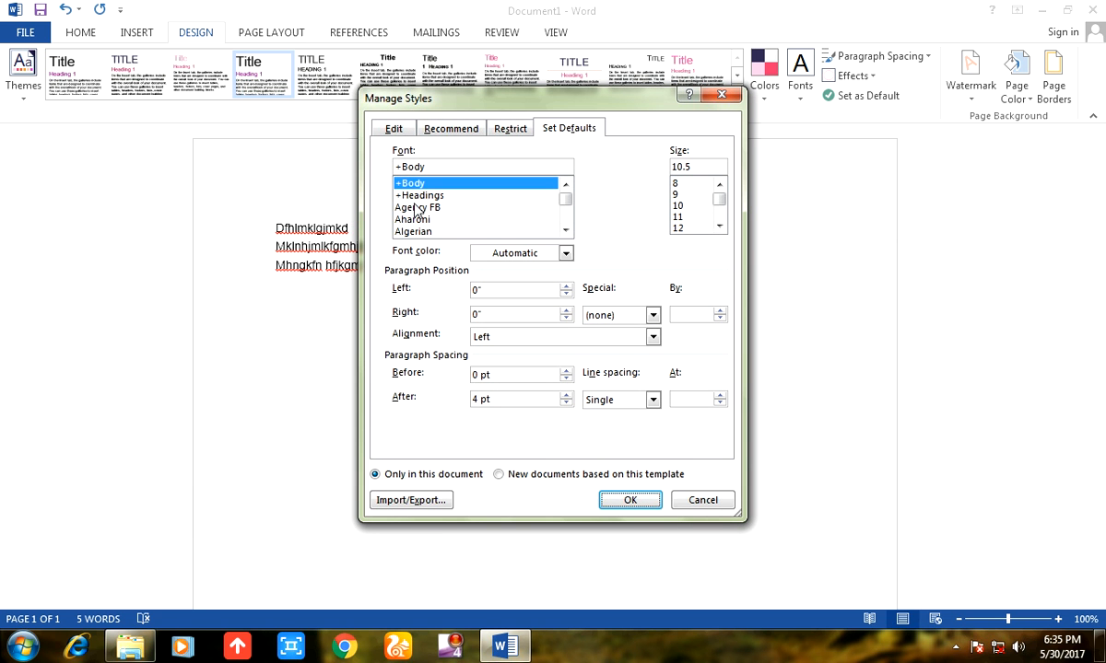
pyautogui.click(678, 204)
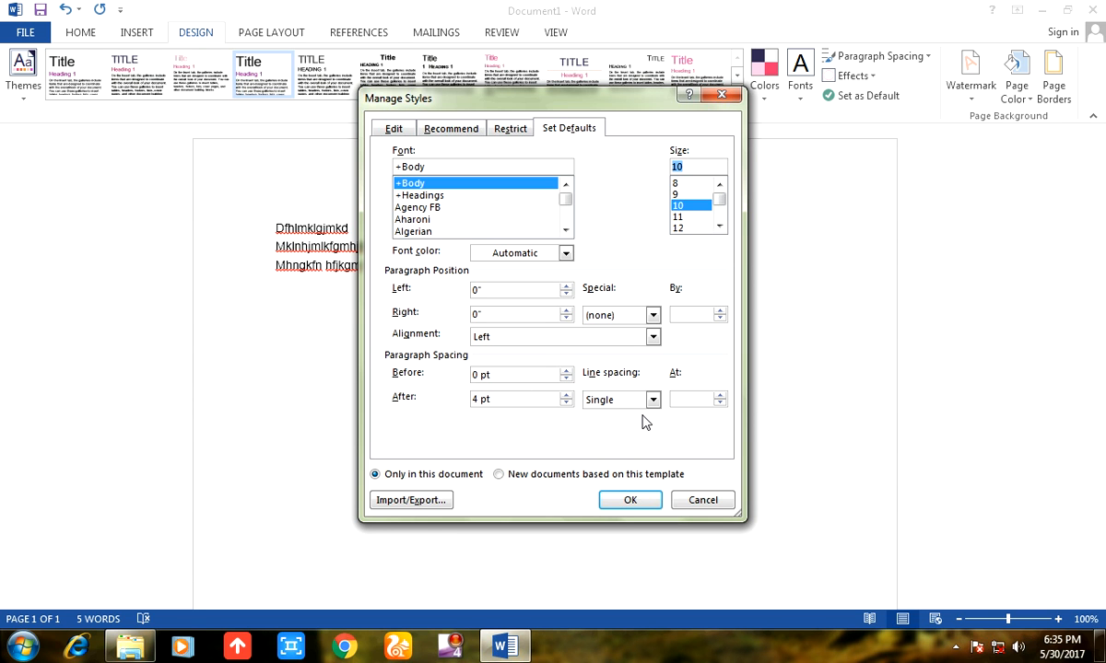
pyautogui.click(627, 502)
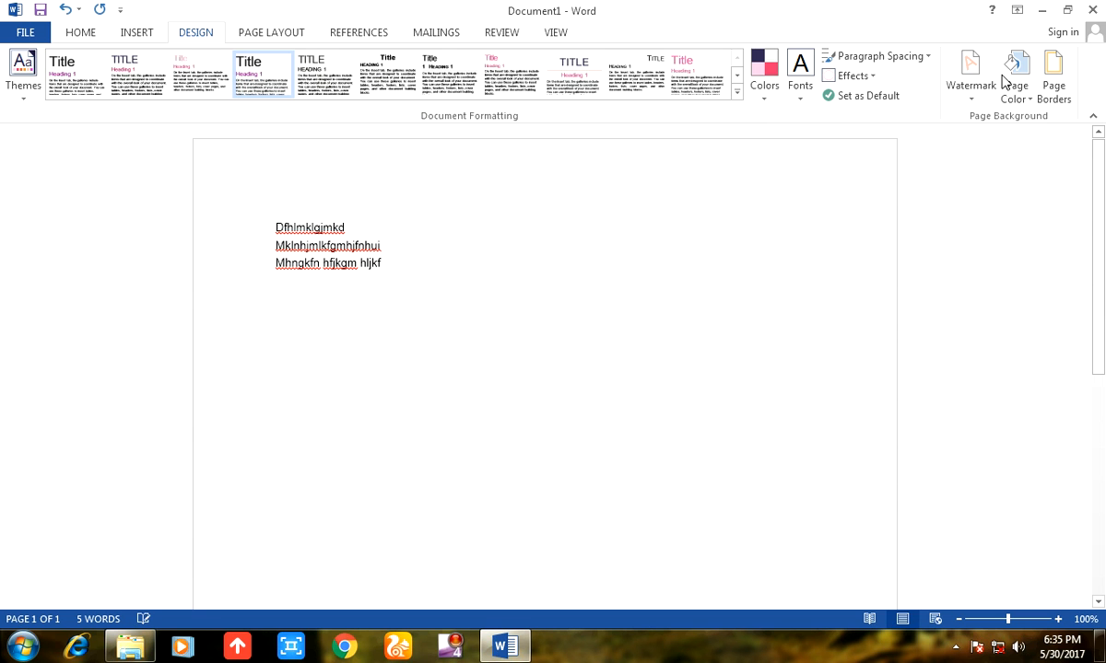
# Try the second Office theme effects set, and replace it with the Riblet effects.
pyautogui.click(842, 80)
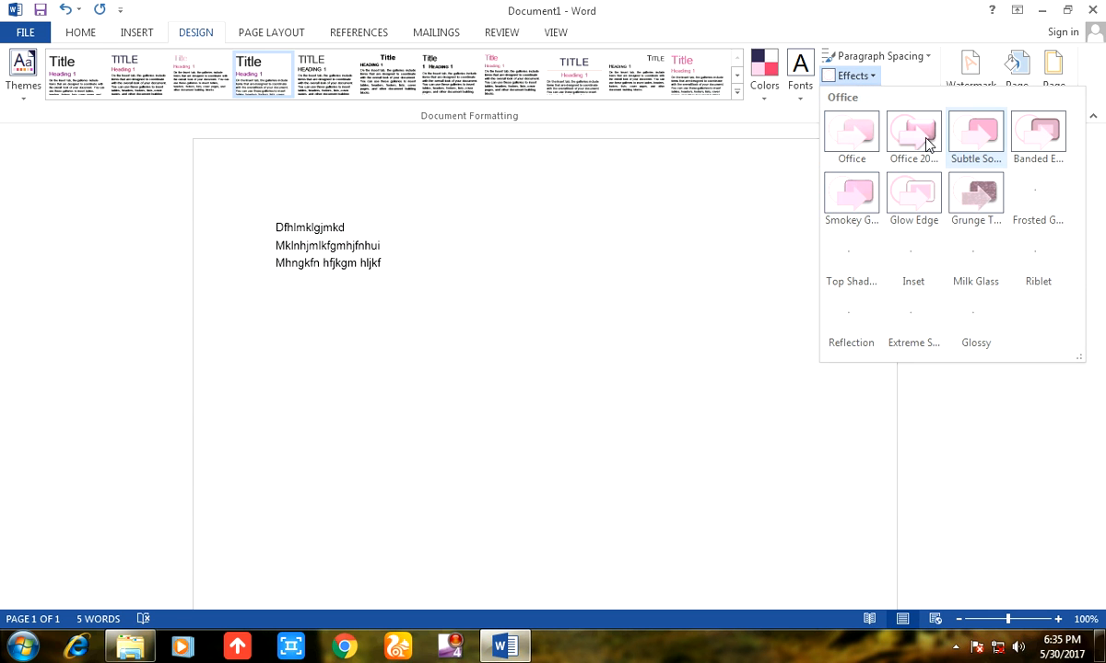
pyautogui.click(927, 143)
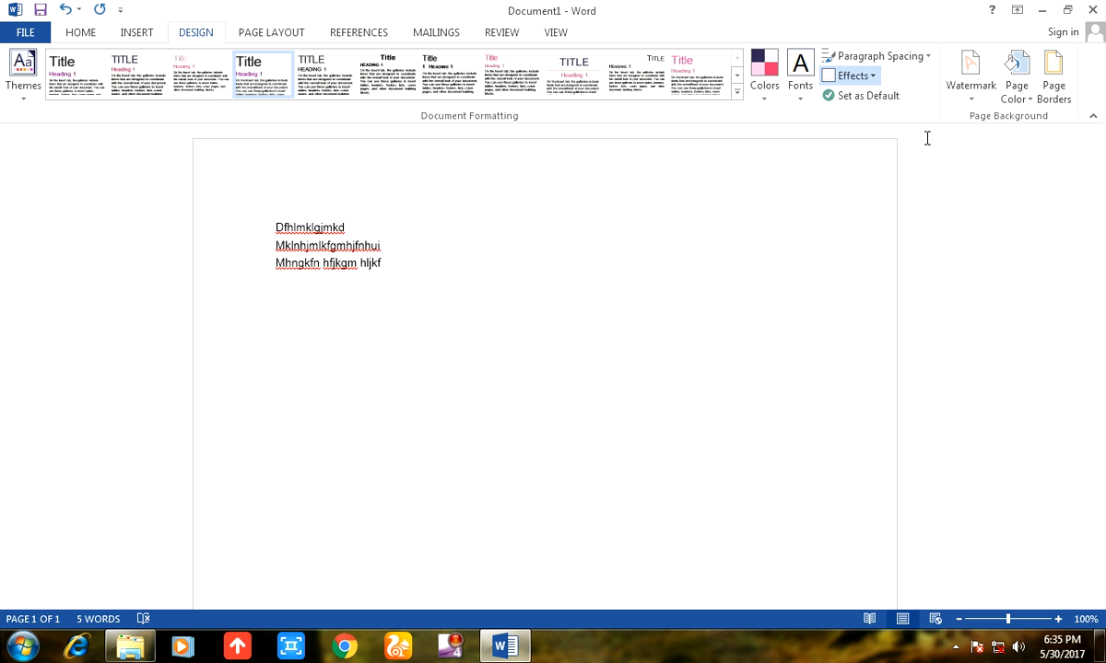
pyautogui.click(864, 75)
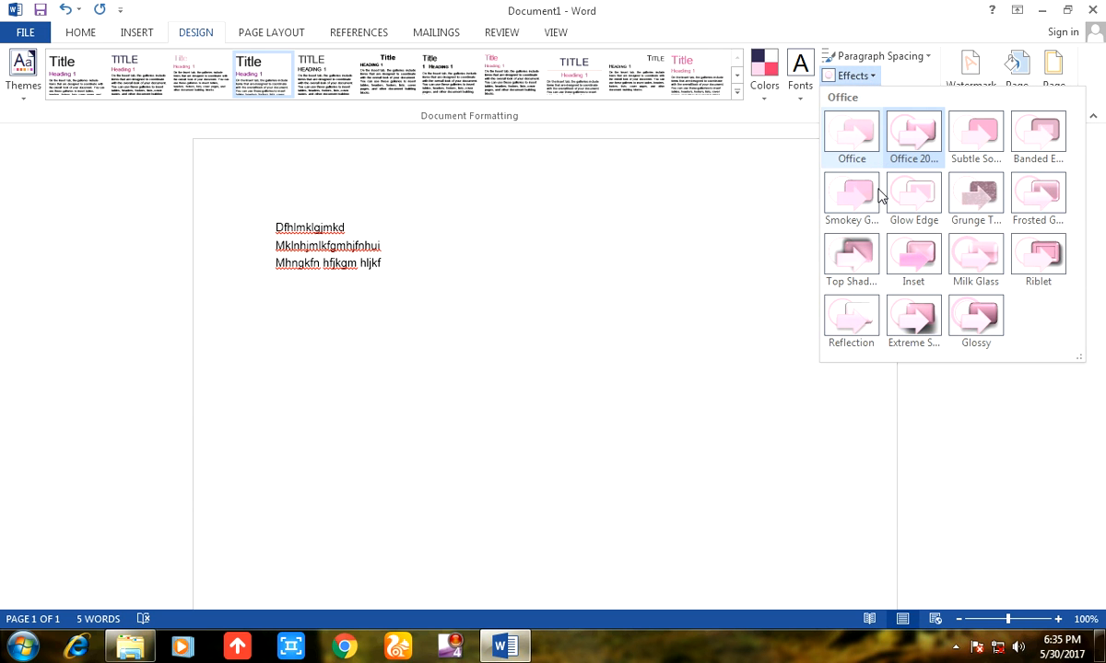
pyautogui.click(1053, 258)
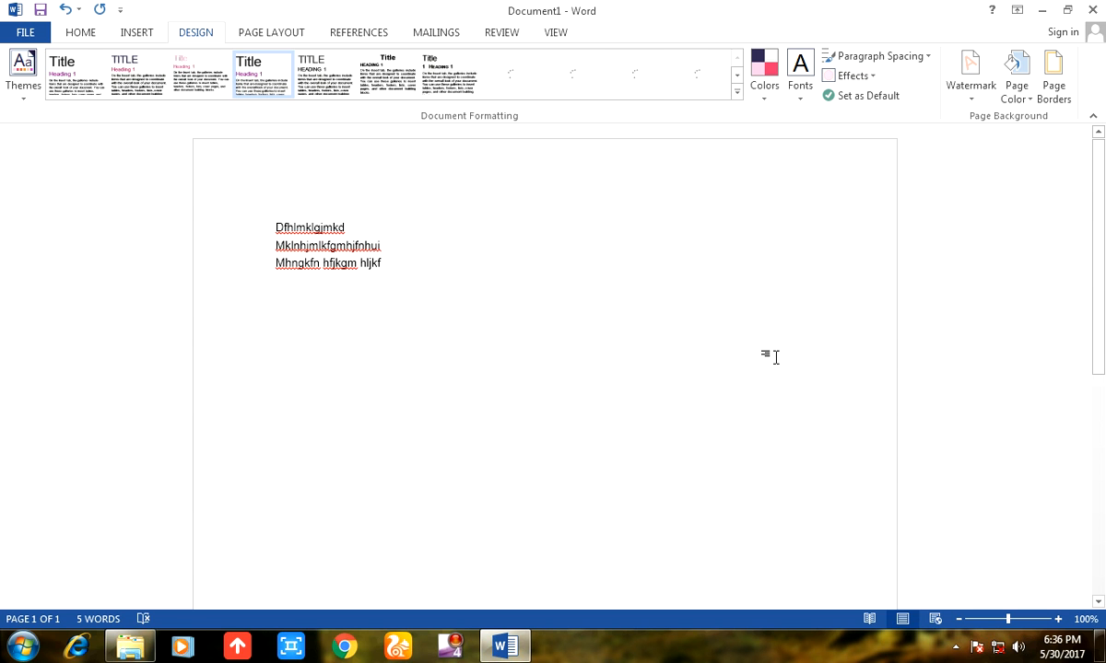
# Start a custom watermark for the document and make it a text watermark in English (United States).
pyautogui.scroll(-10, 773, 359)
pyautogui.scroll(10, 772, 359)
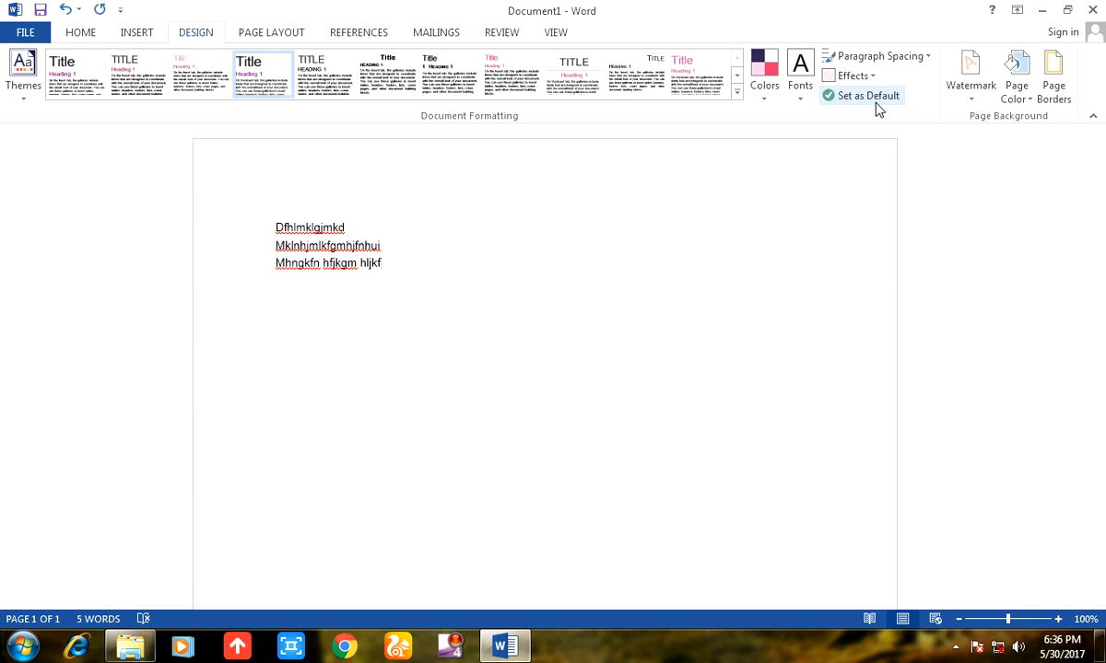
pyautogui.click(957, 85)
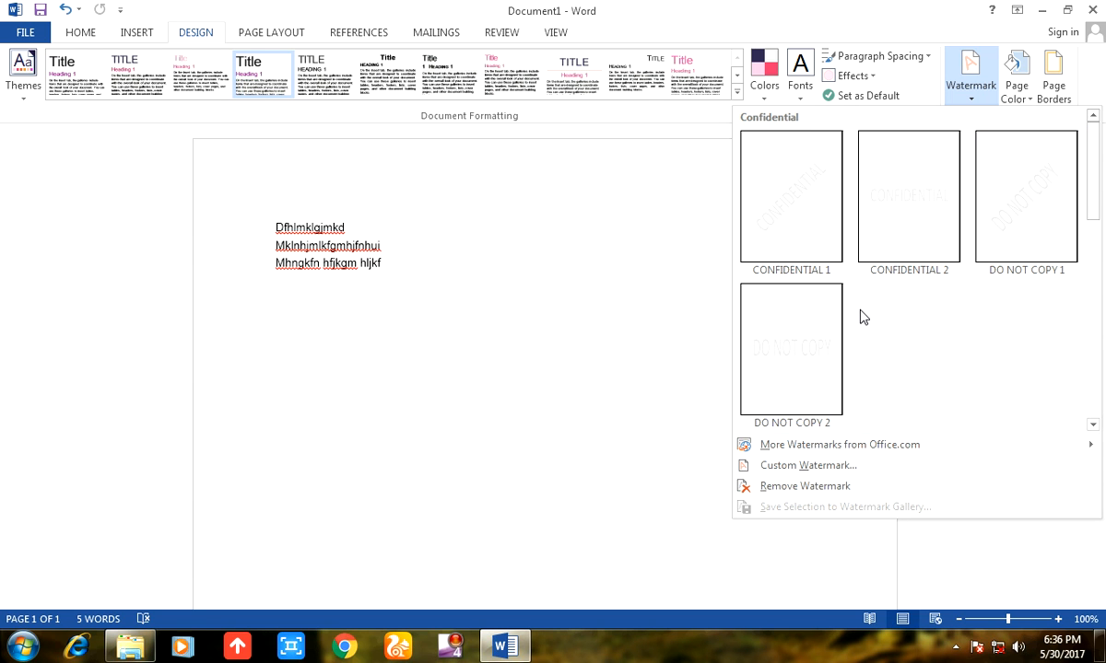
pyautogui.click(804, 466)
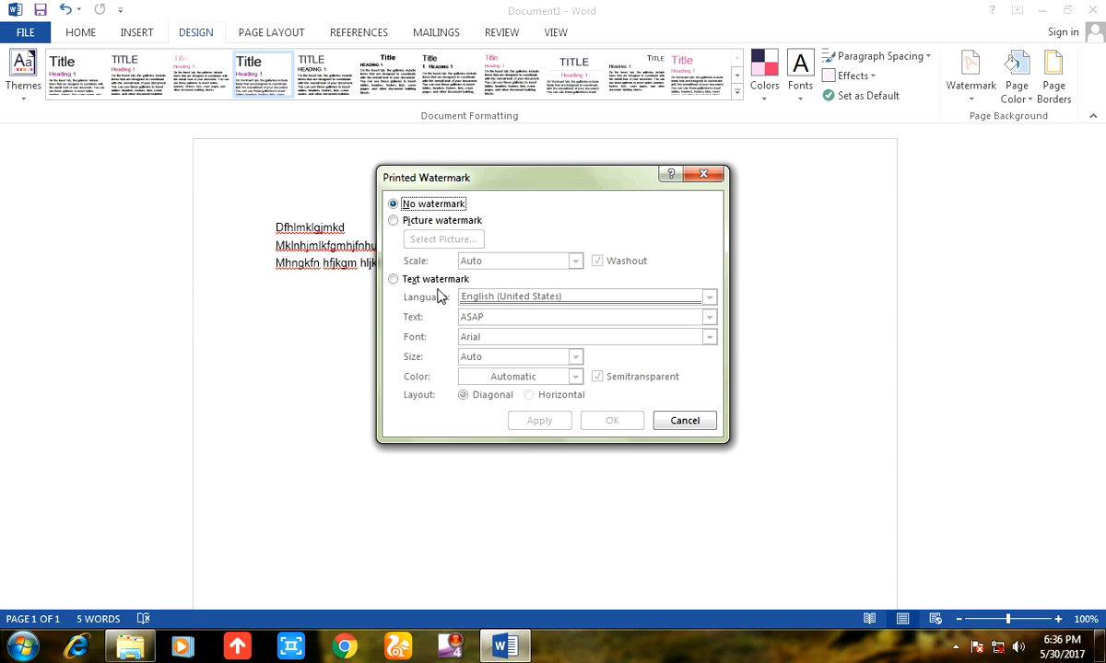
pyautogui.click(394, 220)
pyautogui.click(396, 280)
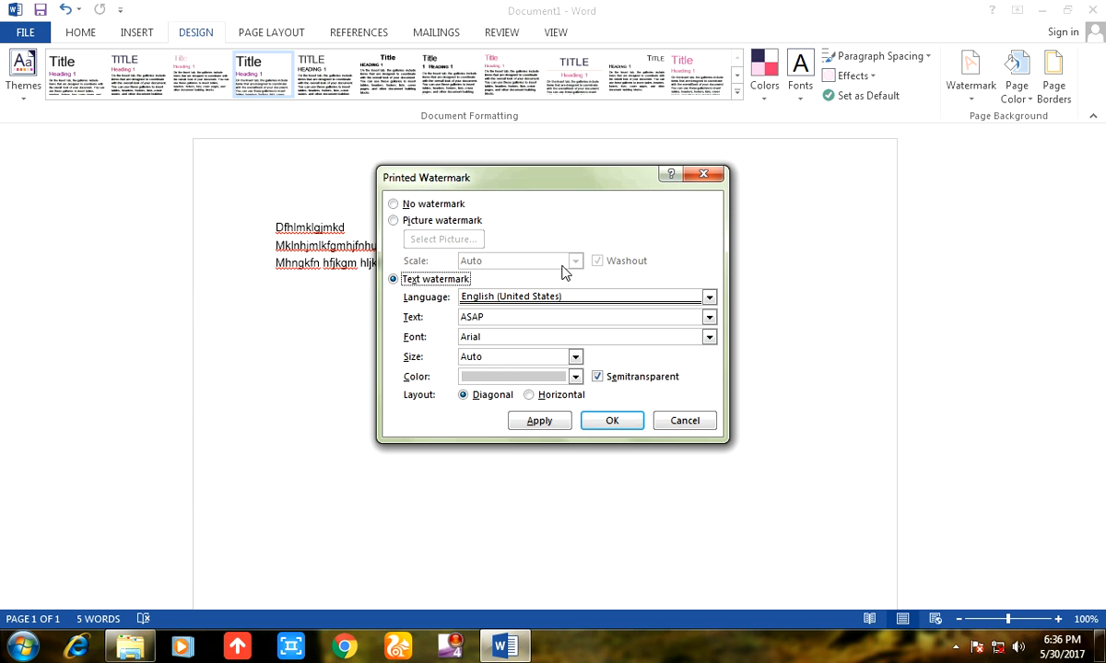
pyautogui.click(532, 295)
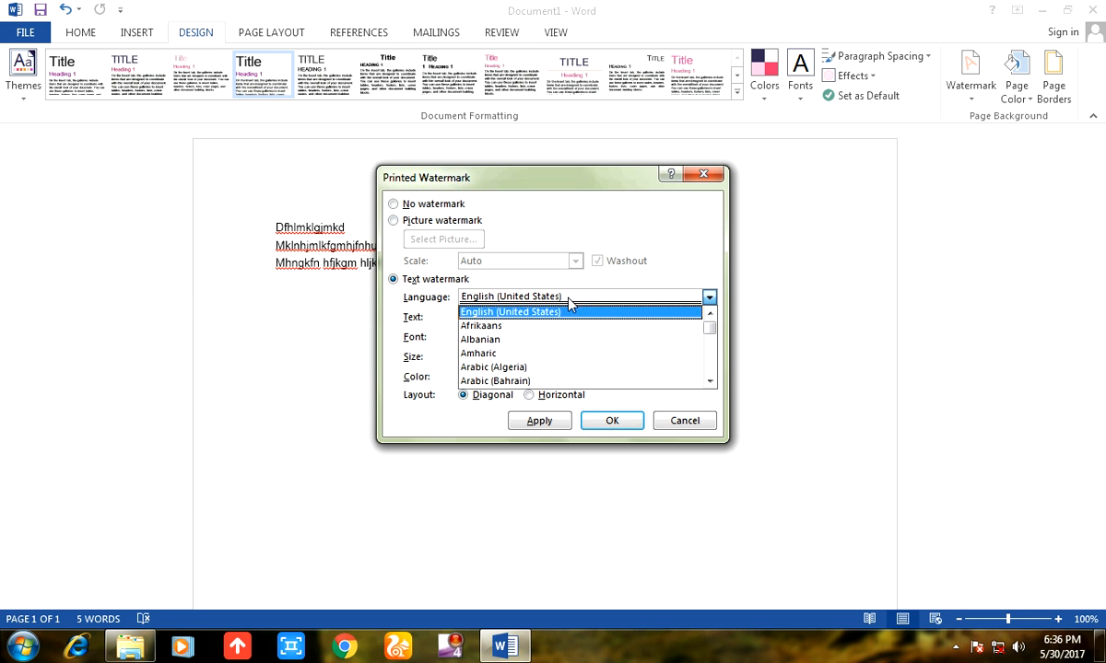
pyautogui.click(410, 297)
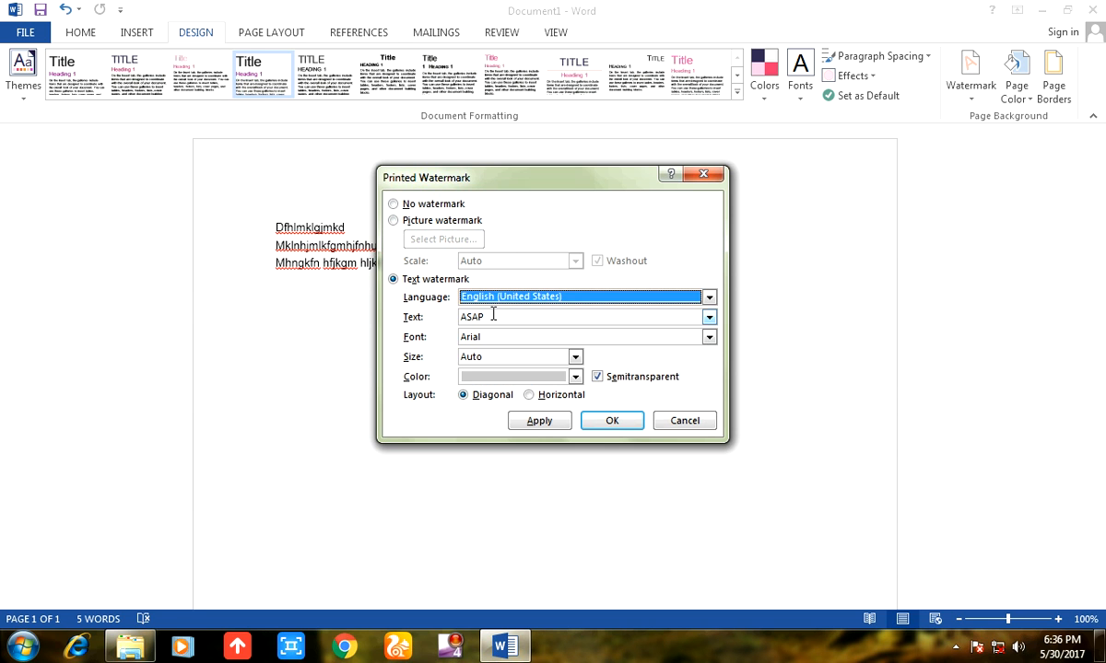
# Replace the watermark text with "DIAPS COmPUTER" and apply the diagonal watermark to the document.
pyautogui.moveTo(494, 317); pyautogui.dragTo(403, 317)
pyautogui.press('BackSpace')
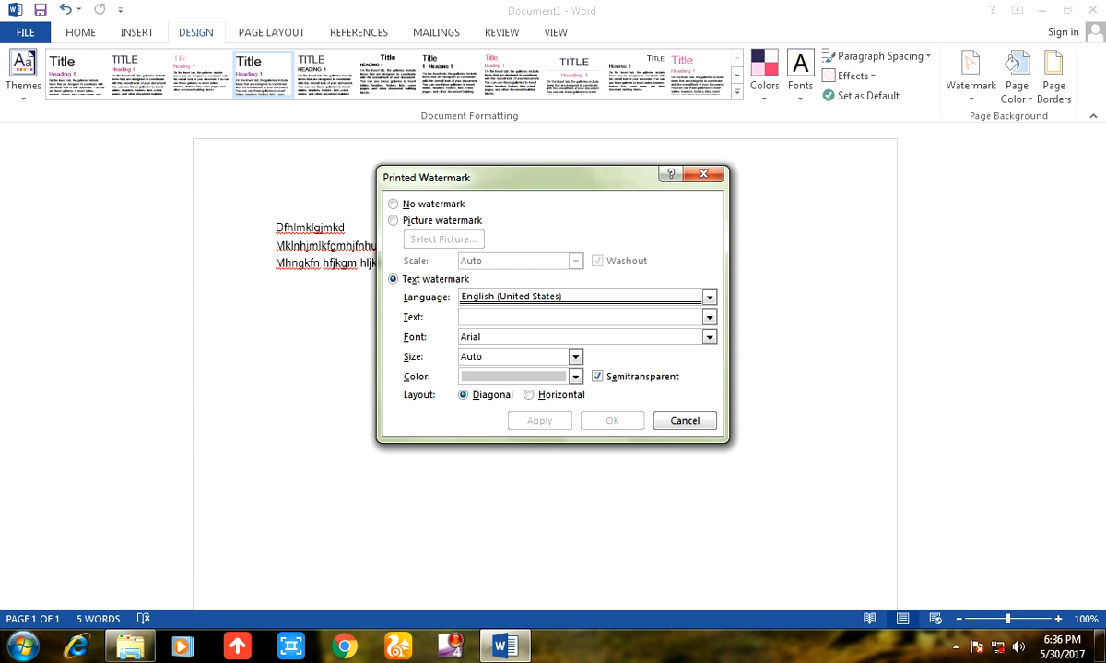
pyautogui.write('DIAPS COmPUTER')
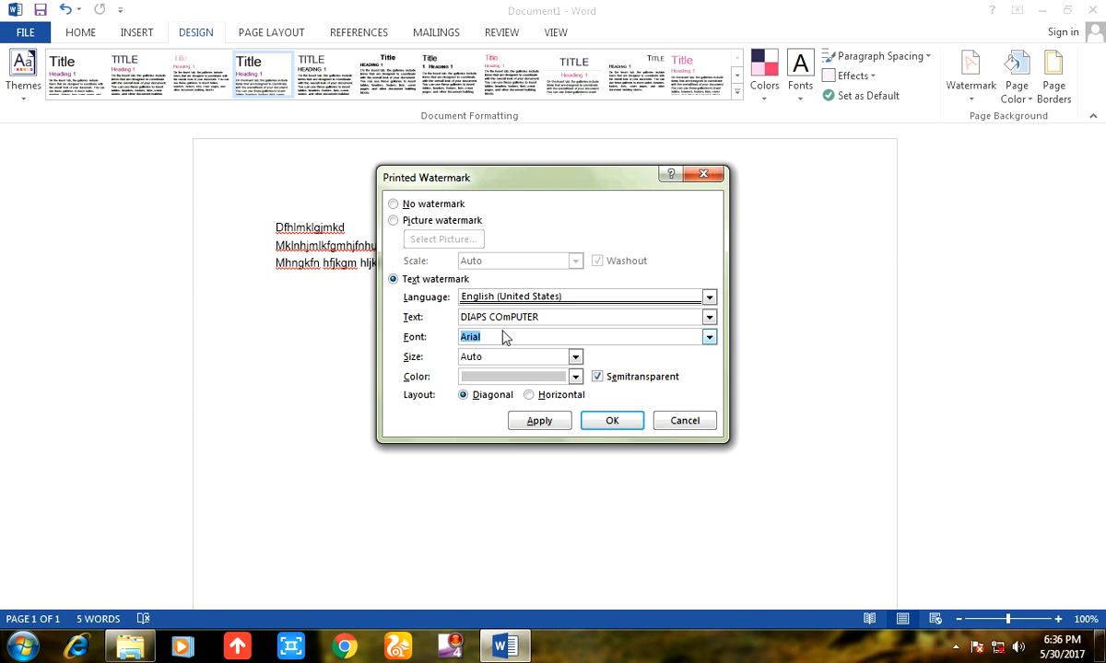
pyautogui.click(603, 425)
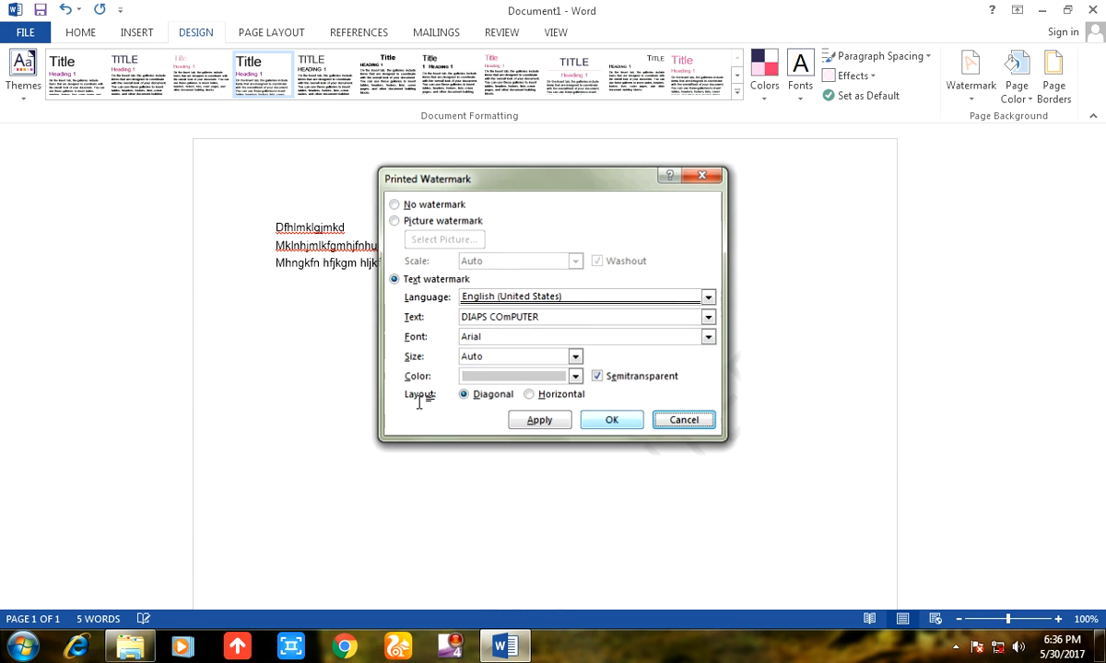
pyautogui.scroll(-6, 703, 462)
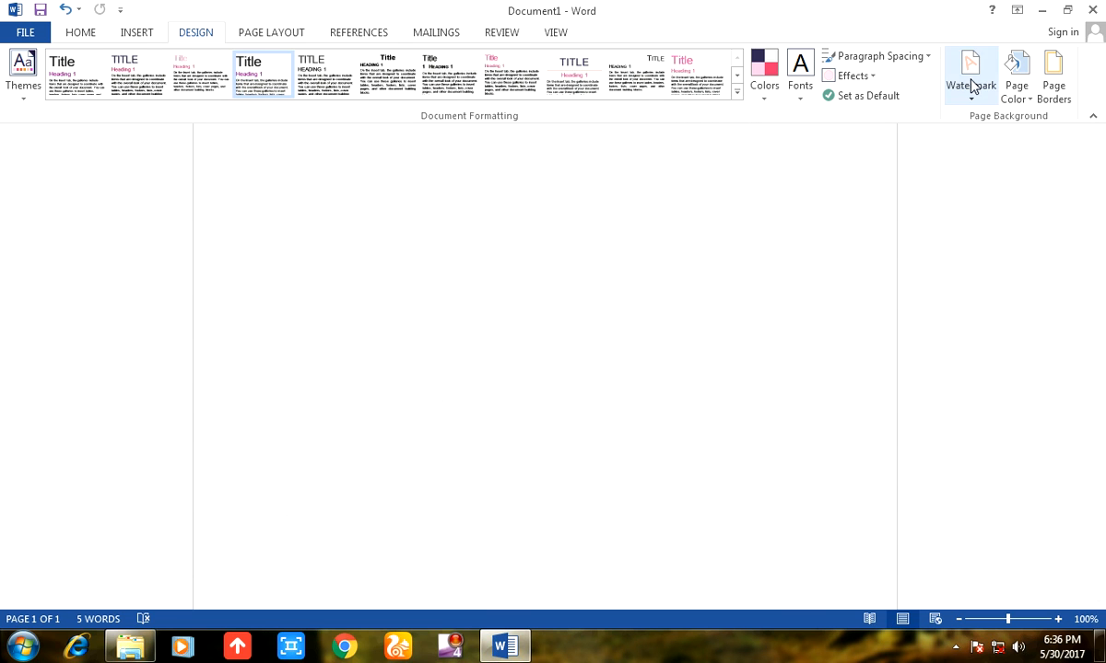
# Try a light orange theme color as the page color, and reset it to No Color.
pyautogui.click(1021, 83)
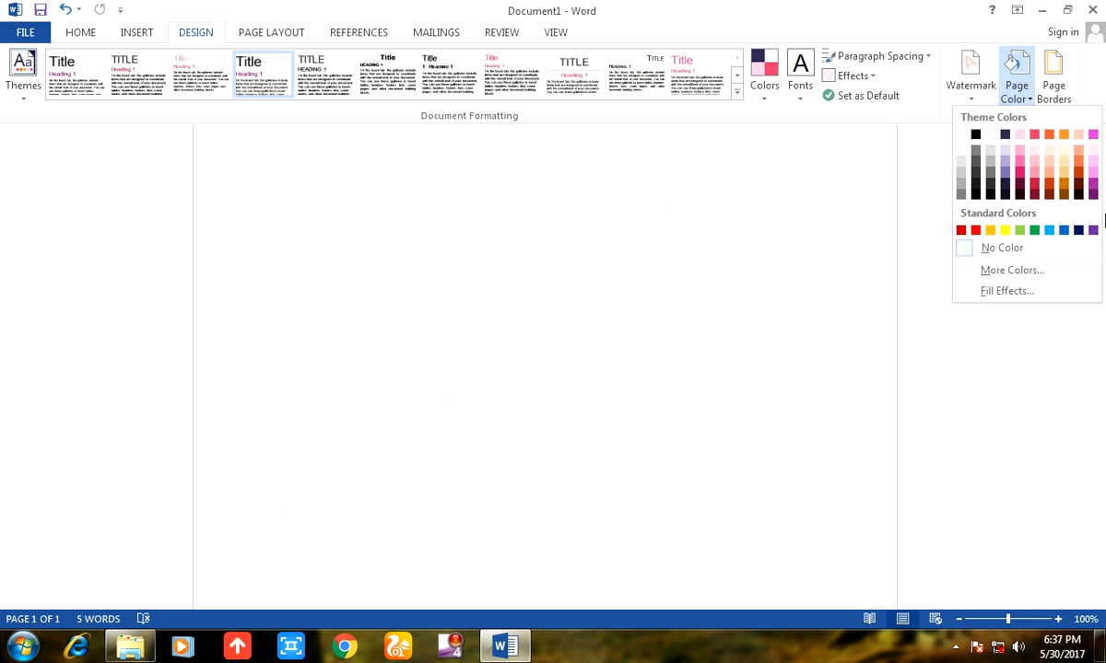
pyautogui.click(1047, 163)
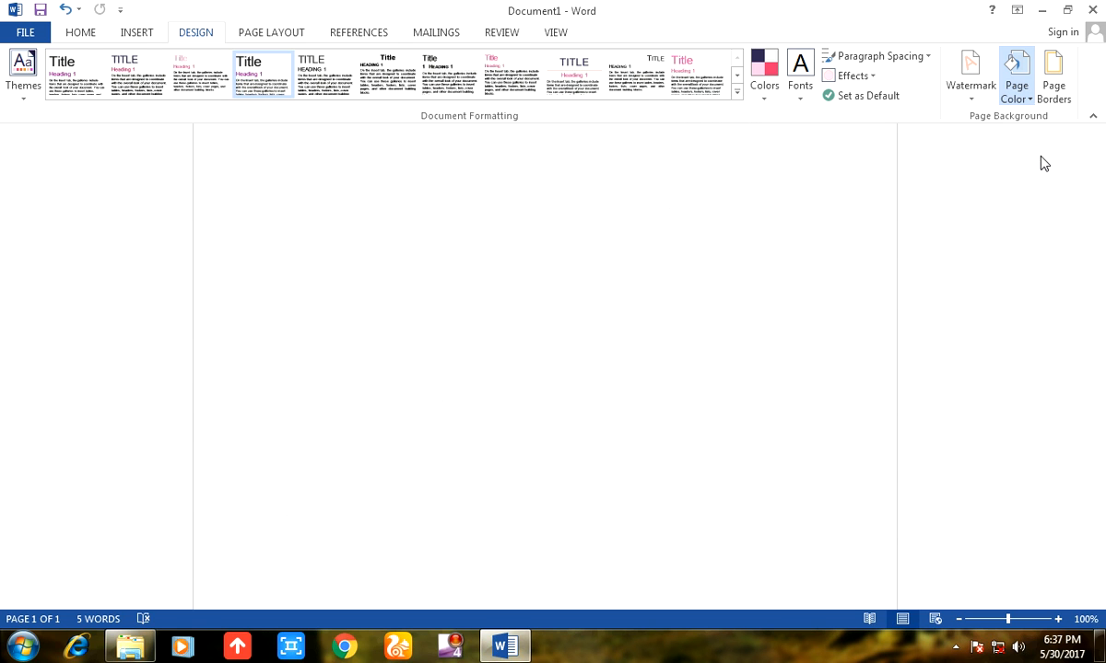
pyautogui.click(1017, 95)
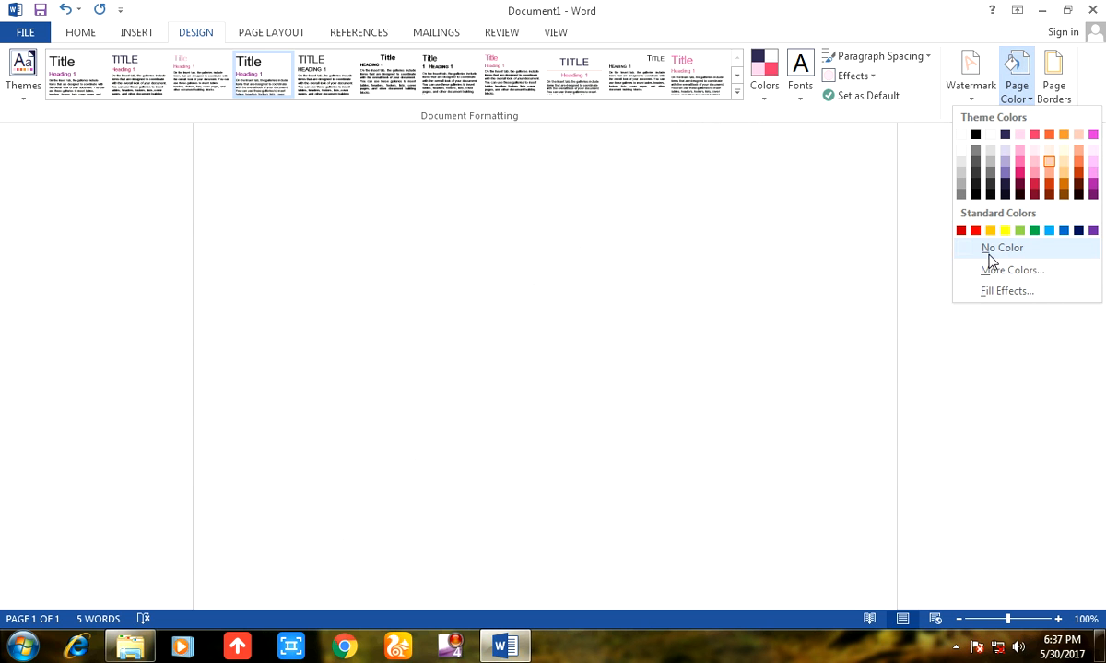
pyautogui.click(995, 249)
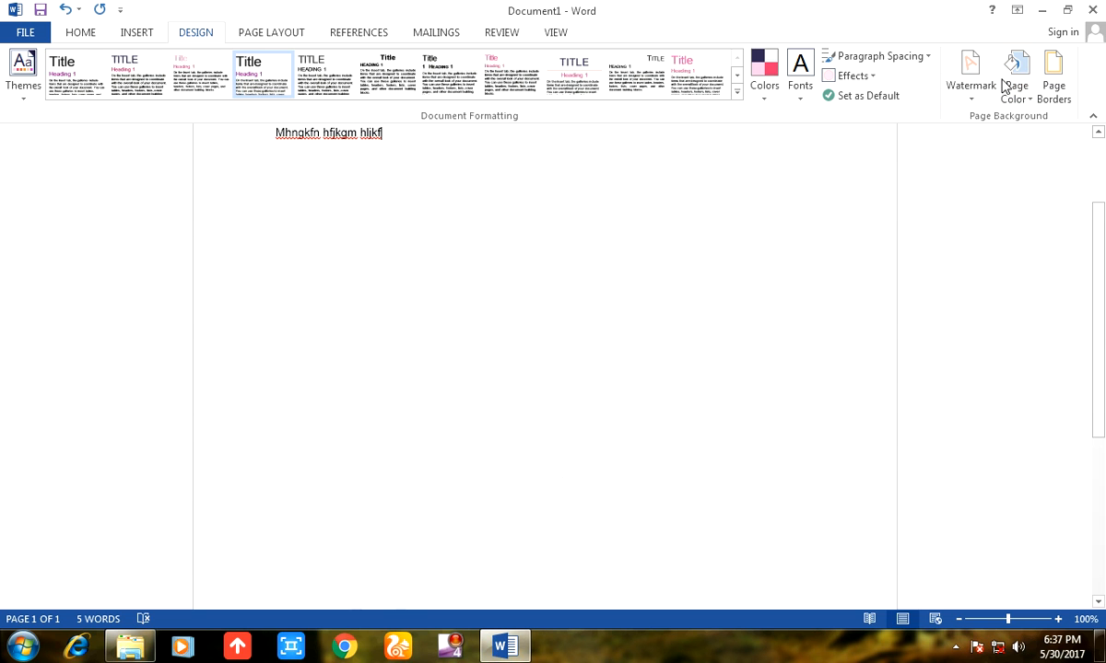
# Try the Box, 3-D and Custom page border settings, and apply the green pine tree art border to the whole document.
pyautogui.click(1055, 81)
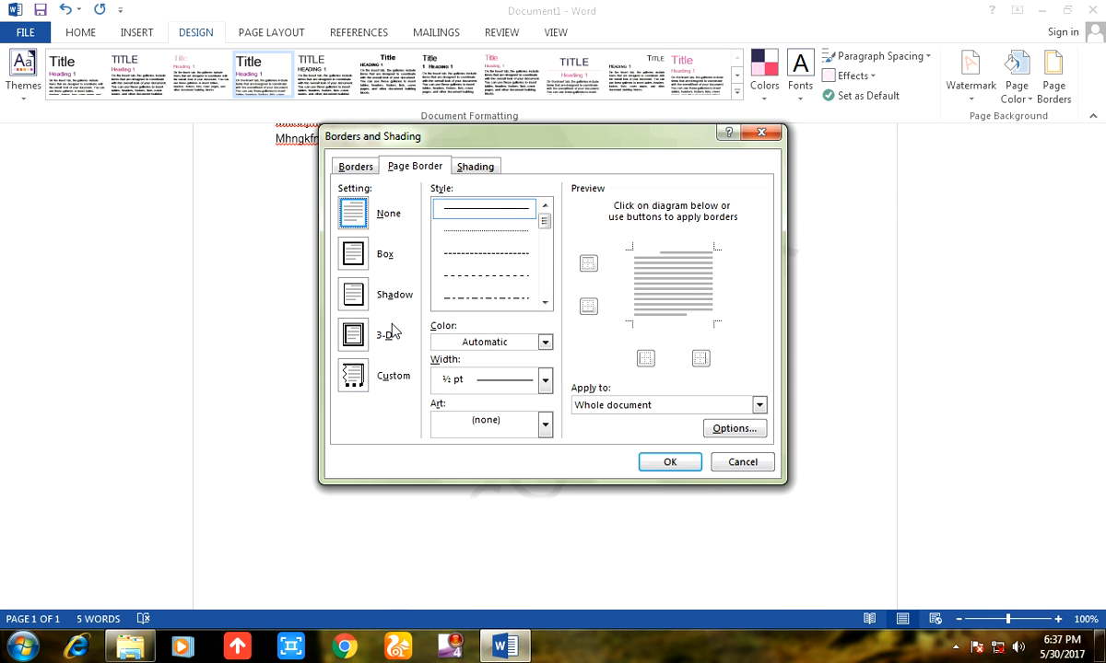
pyautogui.click(348, 247)
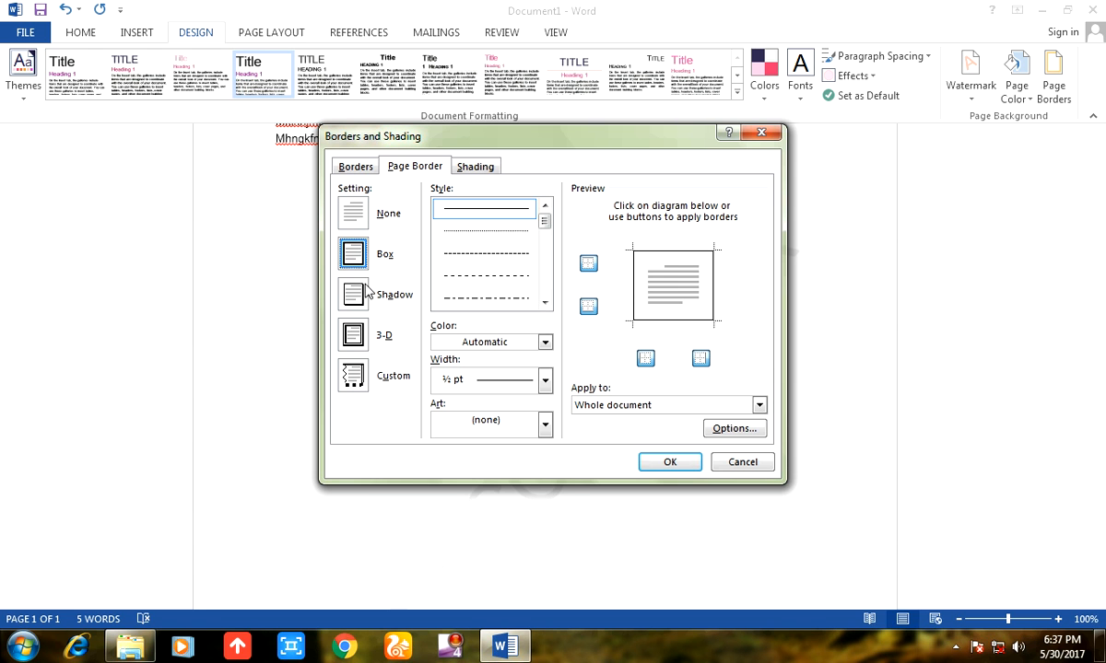
pyautogui.click(365, 310)
pyautogui.click(337, 328)
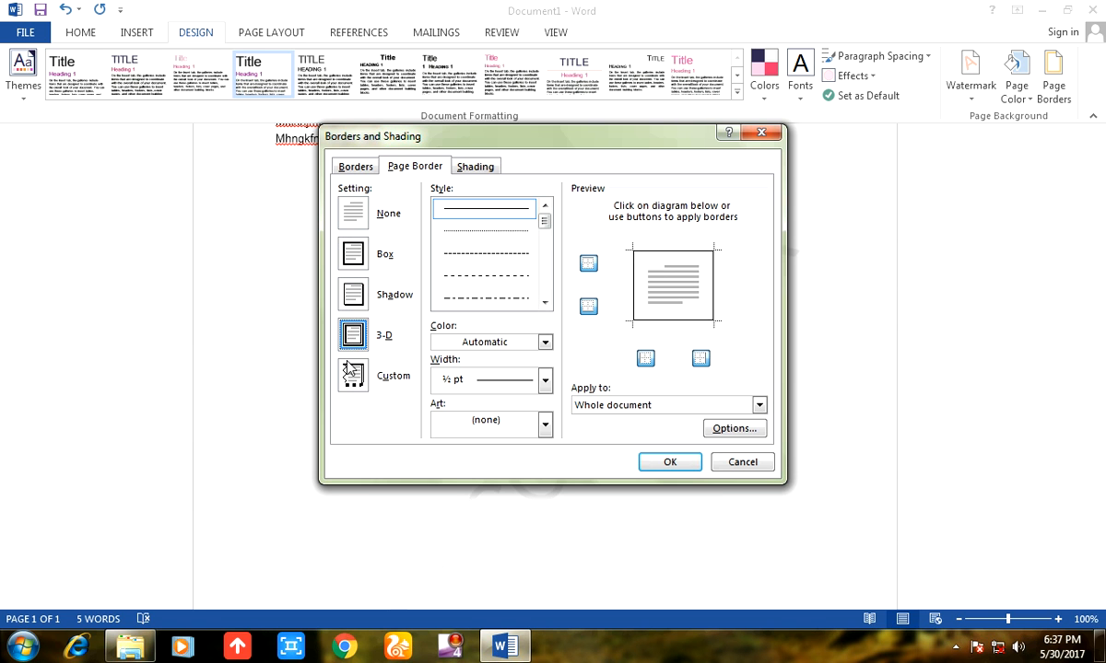
pyautogui.click(350, 371)
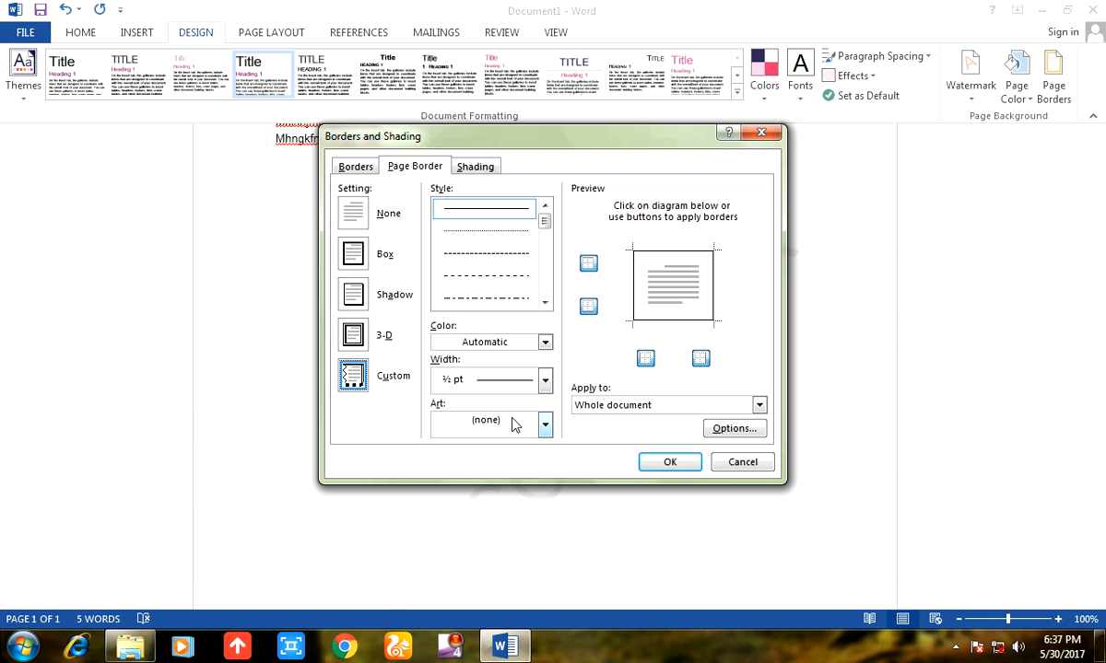
pyautogui.click(545, 424)
pyautogui.scroll(-10, 470, 470)
pyautogui.click(506, 516)
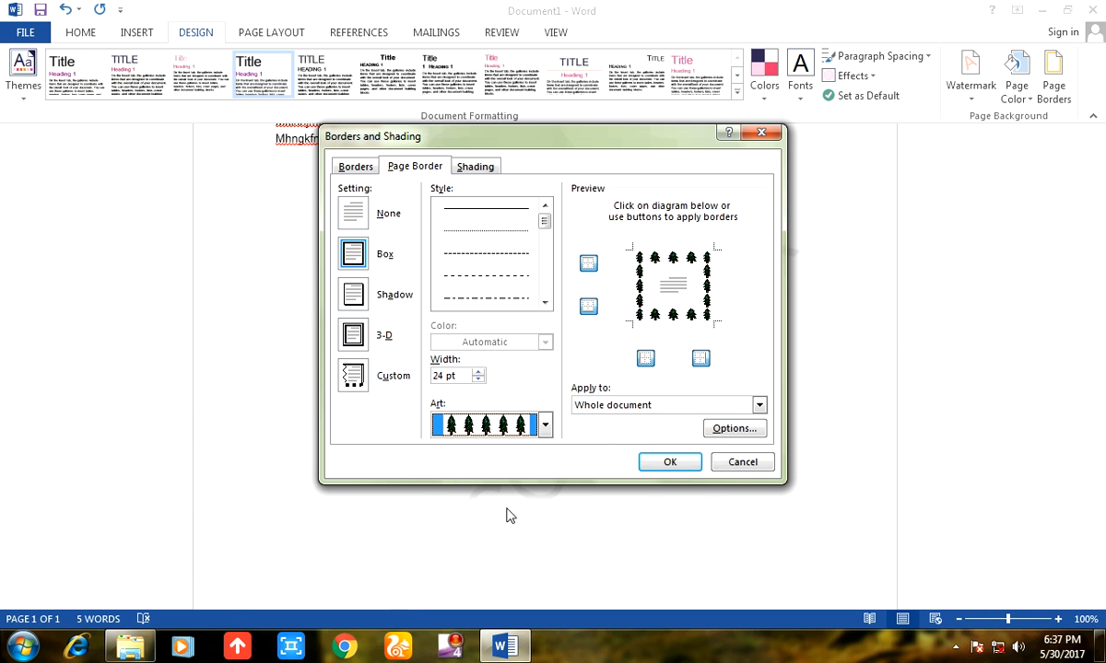
pyautogui.click(669, 462)
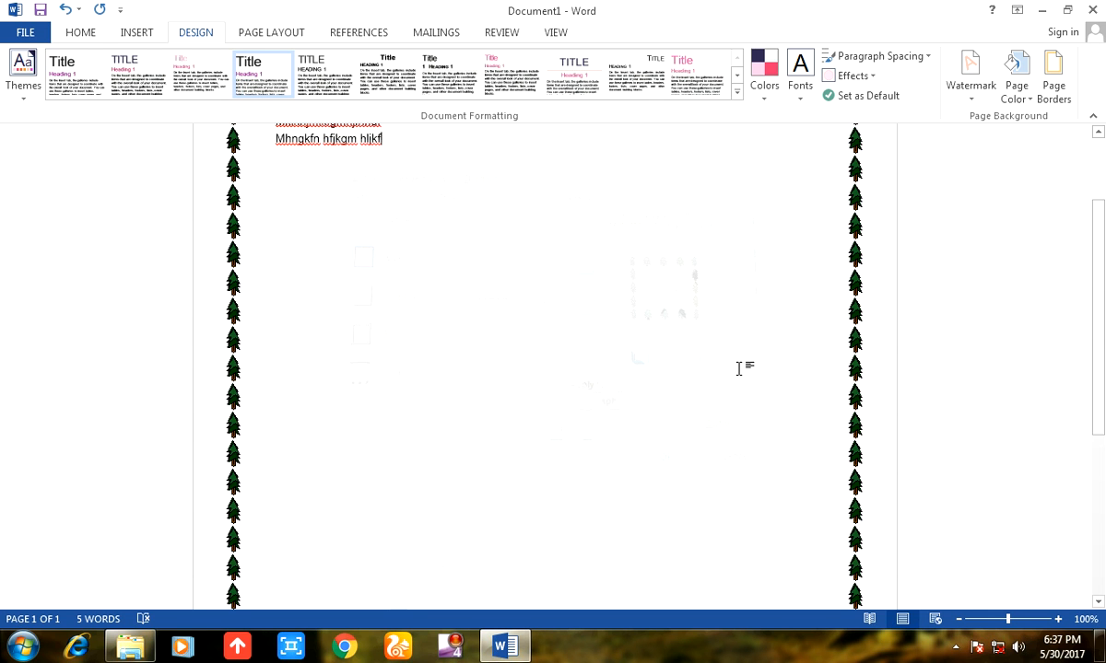
# Change the tree page border to the 3-D setting with a width of 28 pt.
pyautogui.click(1054, 78)
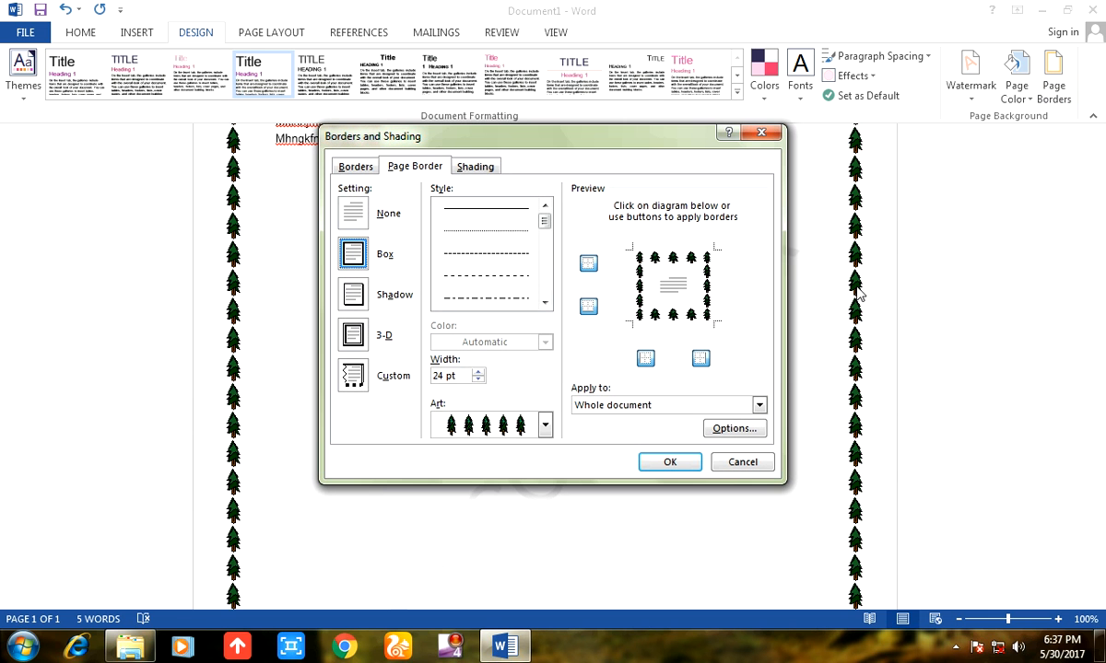
pyautogui.click(351, 295)
pyautogui.click(353, 335)
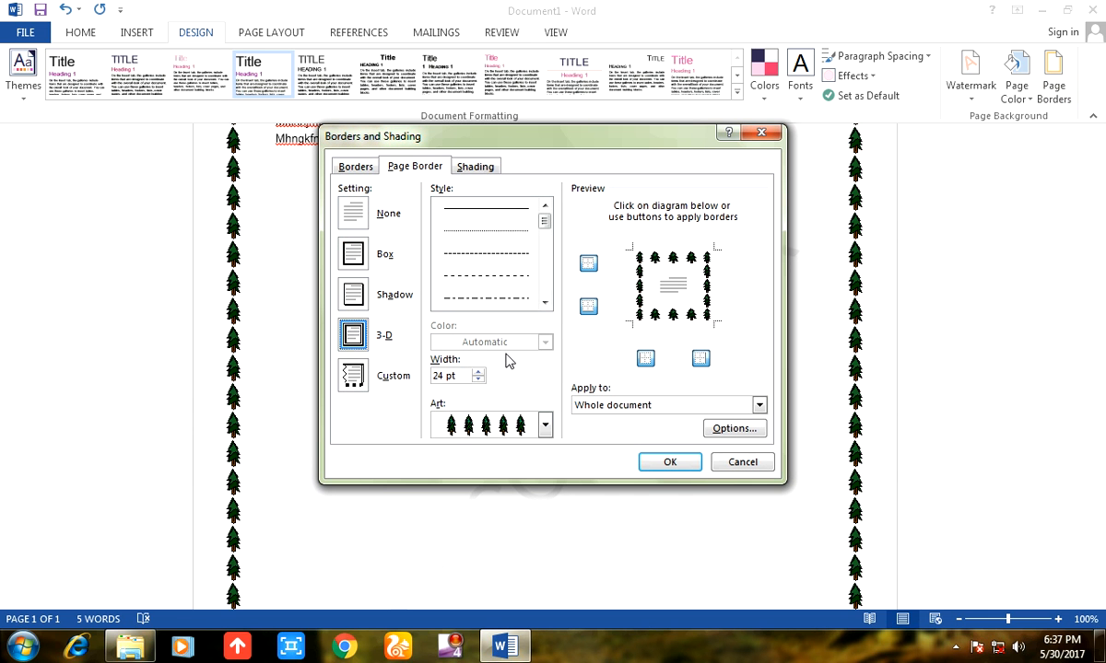
pyautogui.click(478, 372)
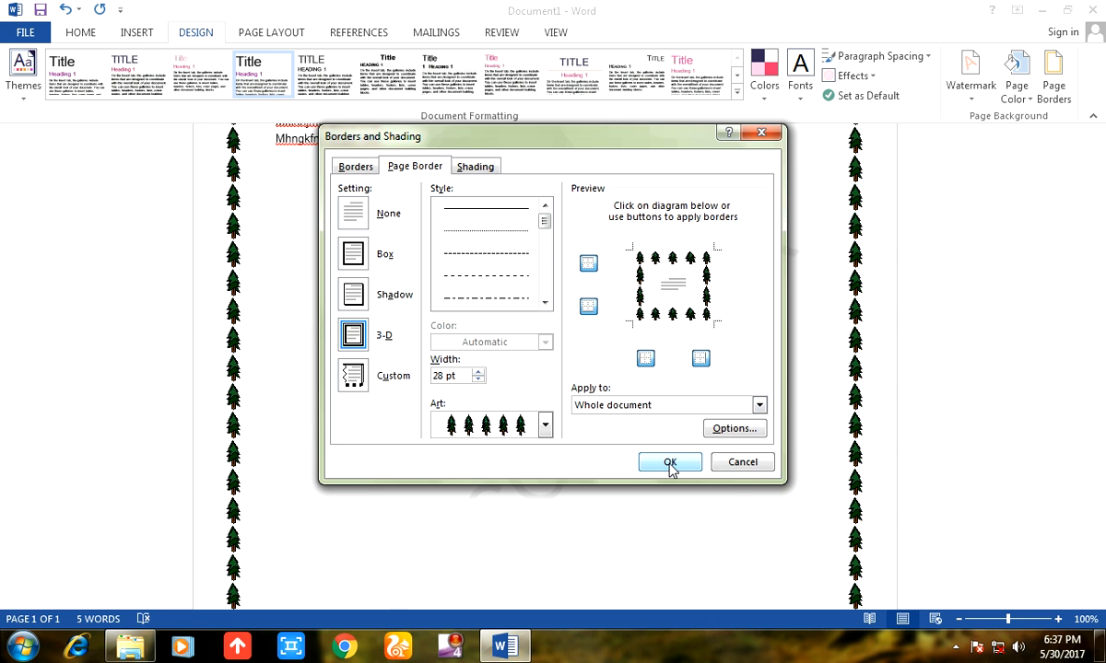
pyautogui.click(670, 463)
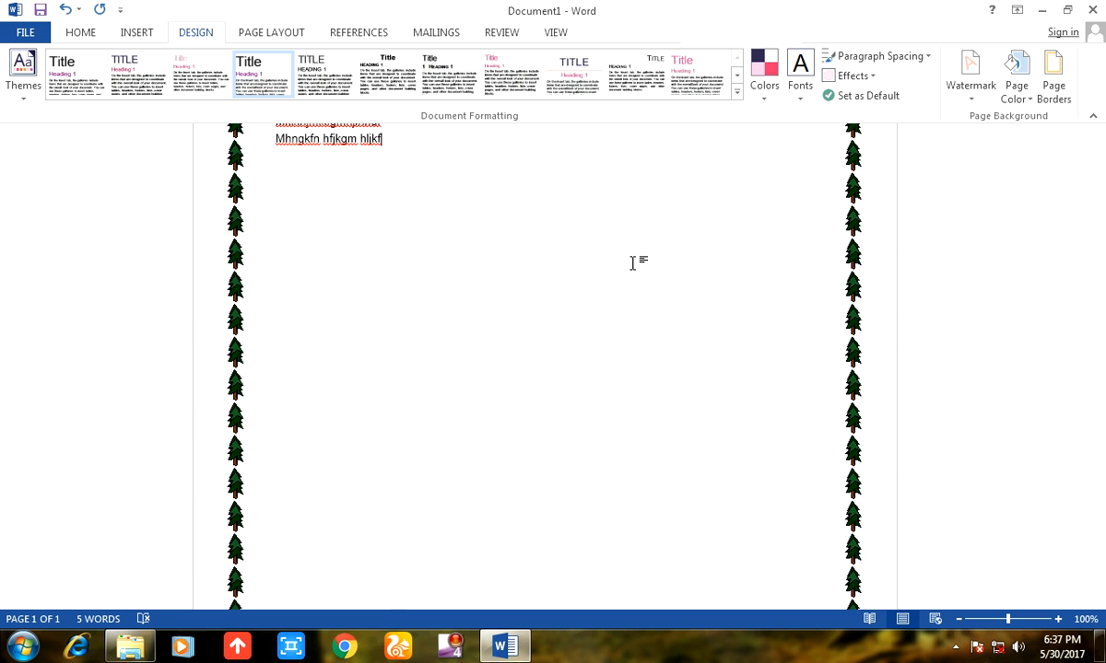
pyautogui.scroll(3, 1076, 236)
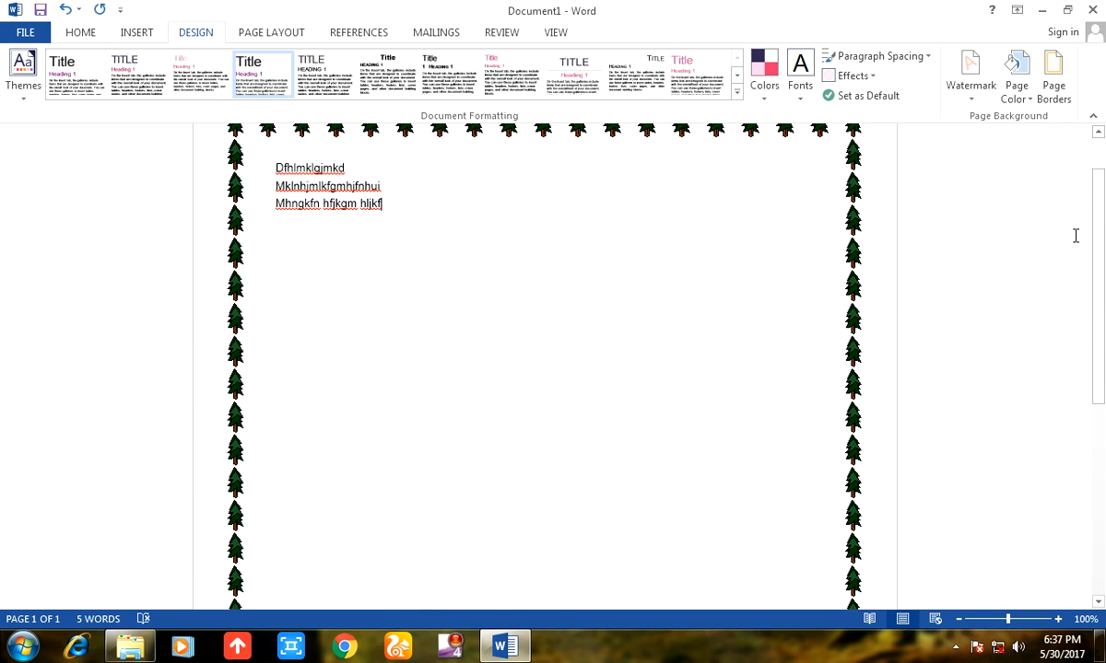
# Apply the Office 2003 Default margins to the page.
pyautogui.click(291, 37)
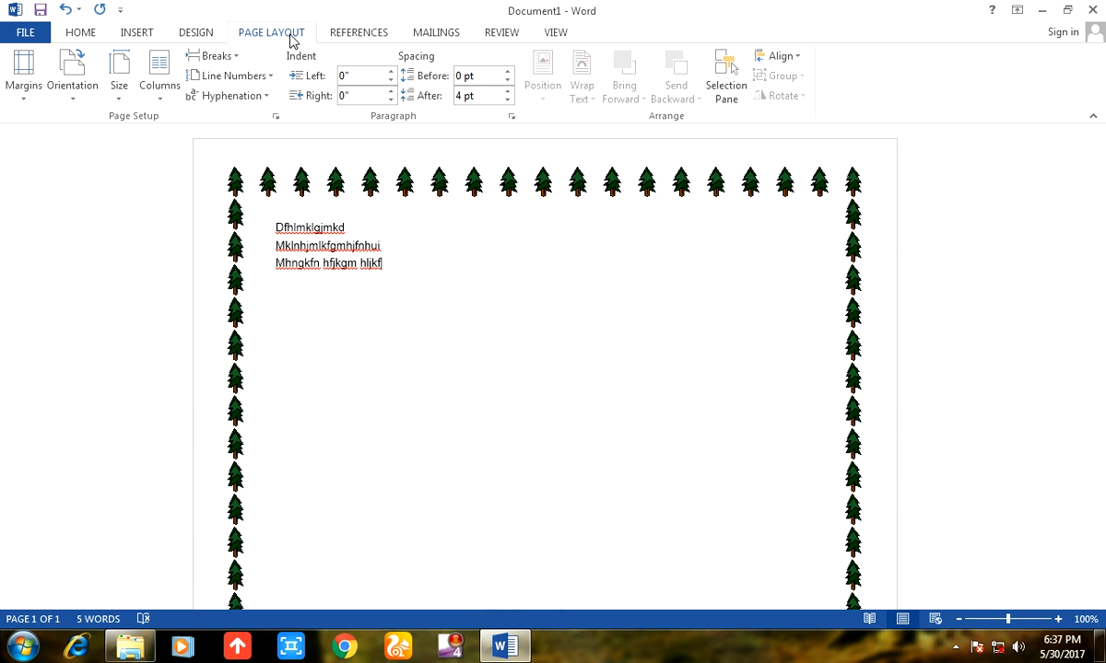
pyautogui.click(42, 89)
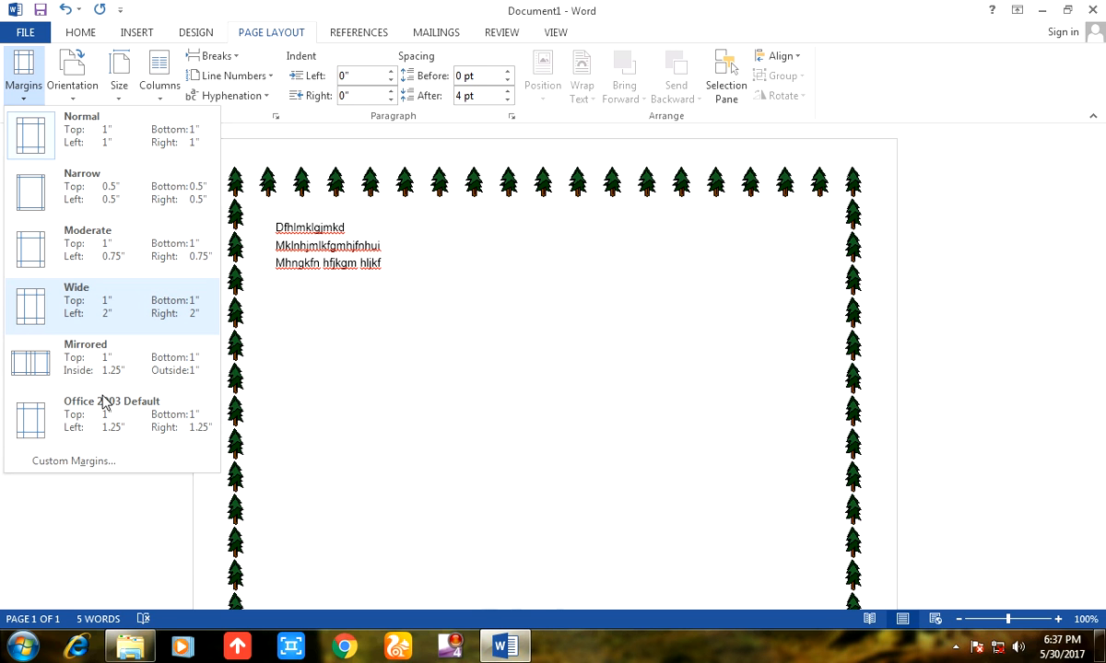
pyautogui.click(115, 422)
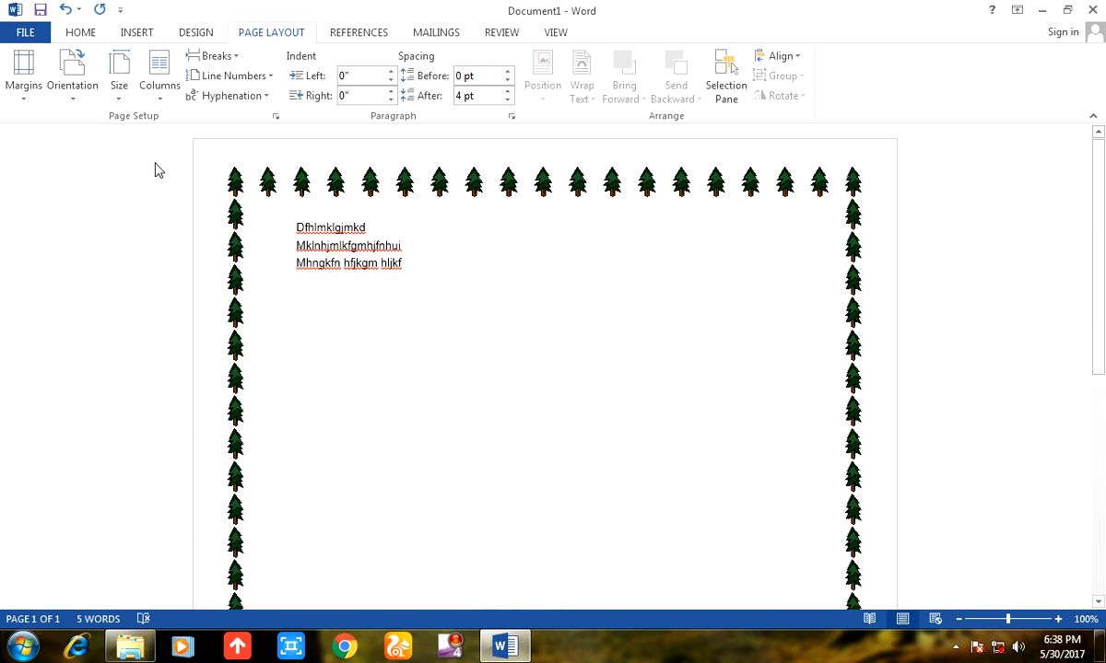
# Set the page orientation to Portrait and the paper size to A4.
pyautogui.click(76, 70)
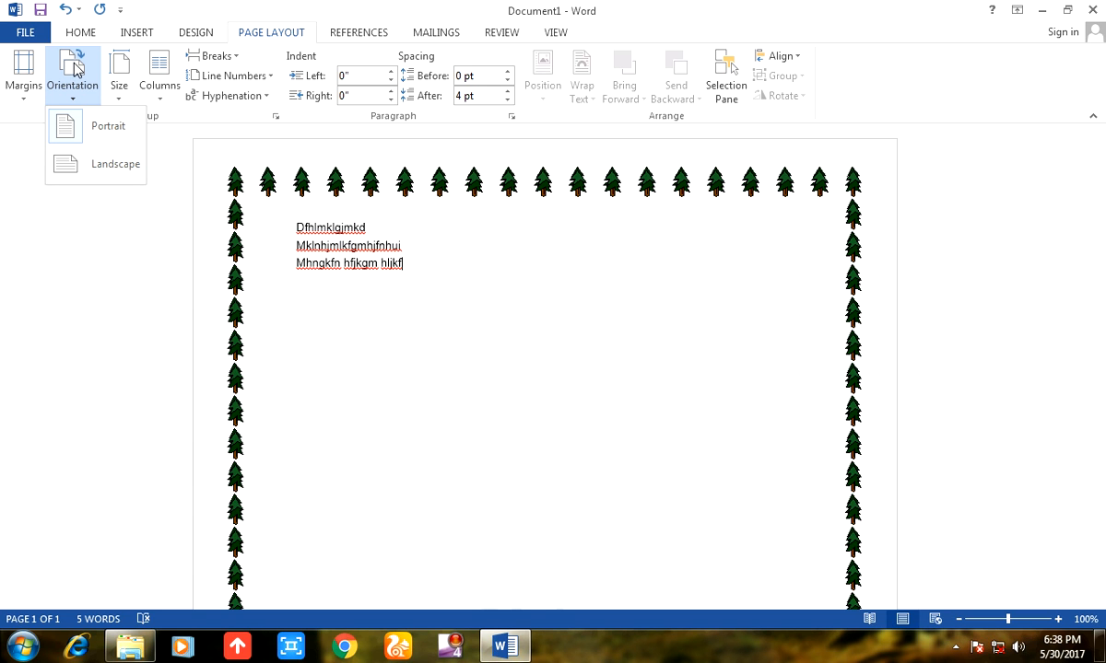
pyautogui.click(96, 131)
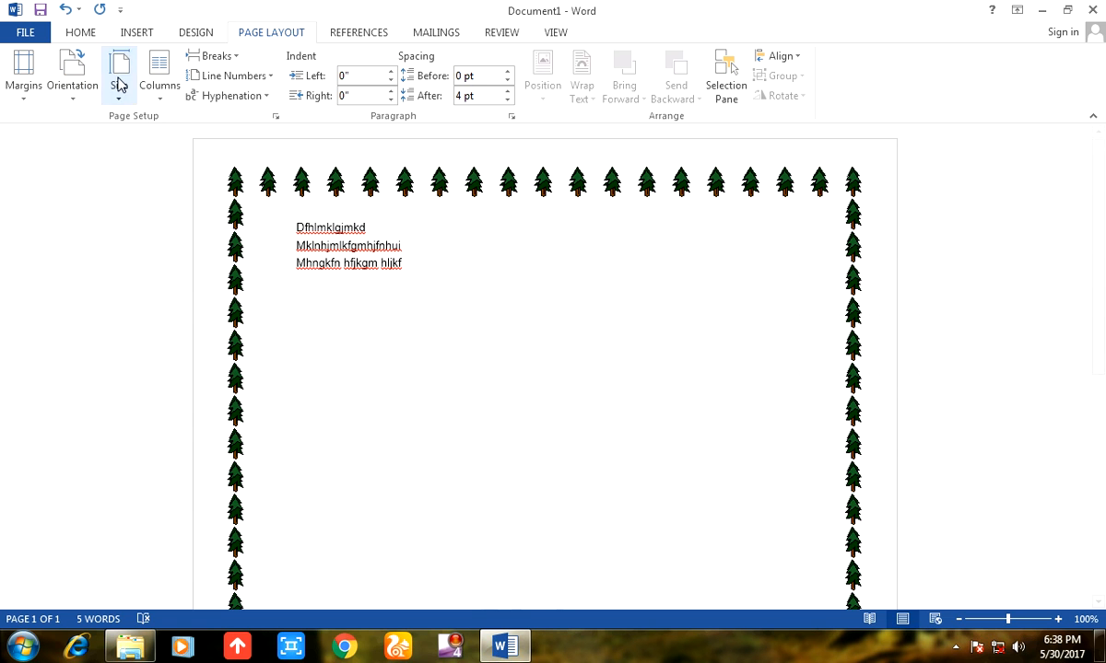
pyautogui.click(119, 84)
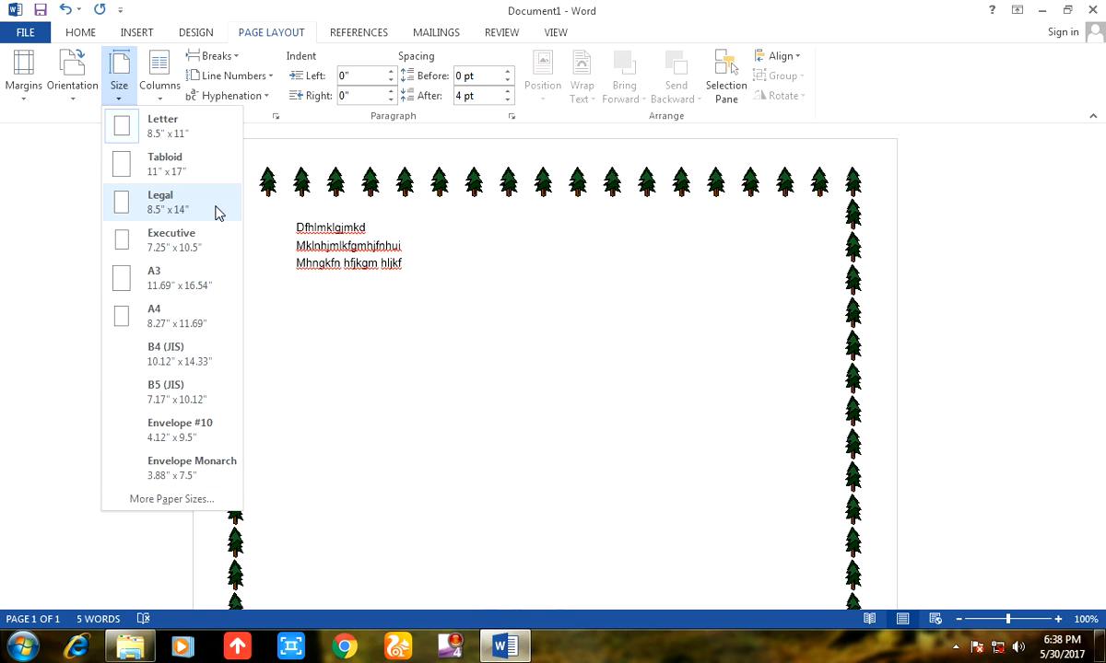
pyautogui.click(158, 311)
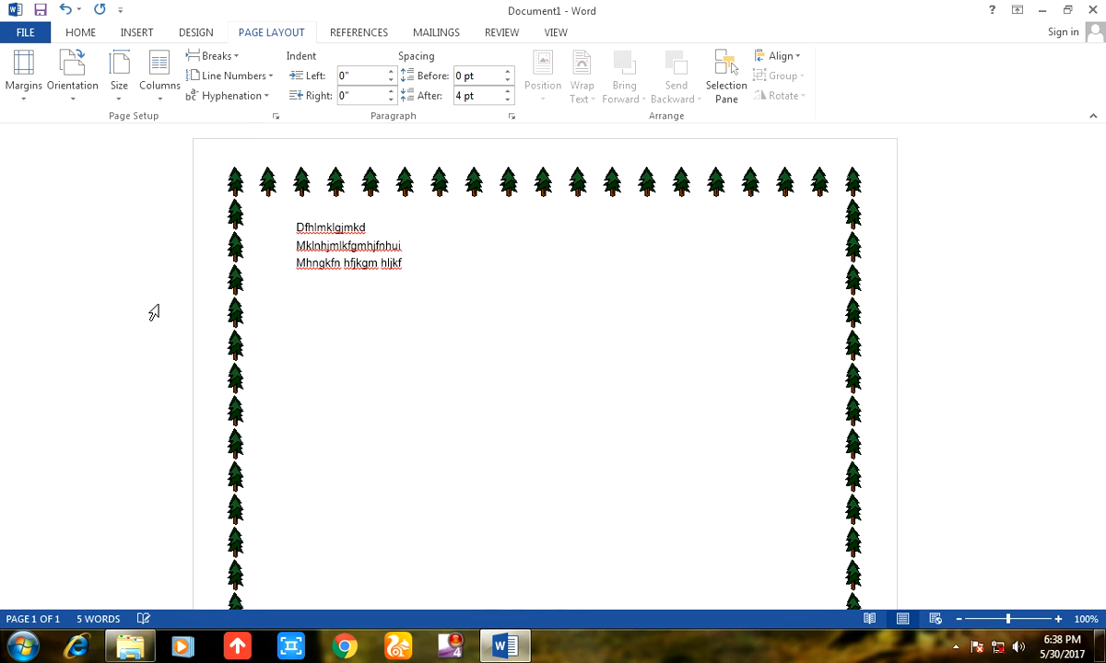
# Set the page to two columns and extend the last text line with "gfdsgmklmfkgkldfhm".
pyautogui.click(161, 85)
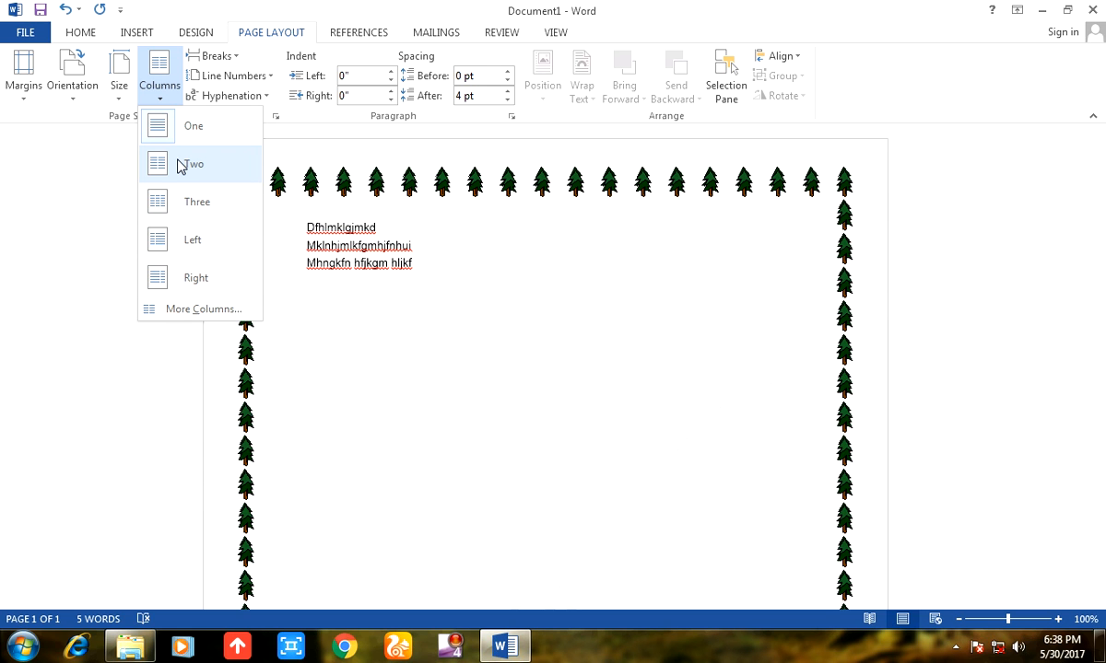
pyautogui.click(182, 166)
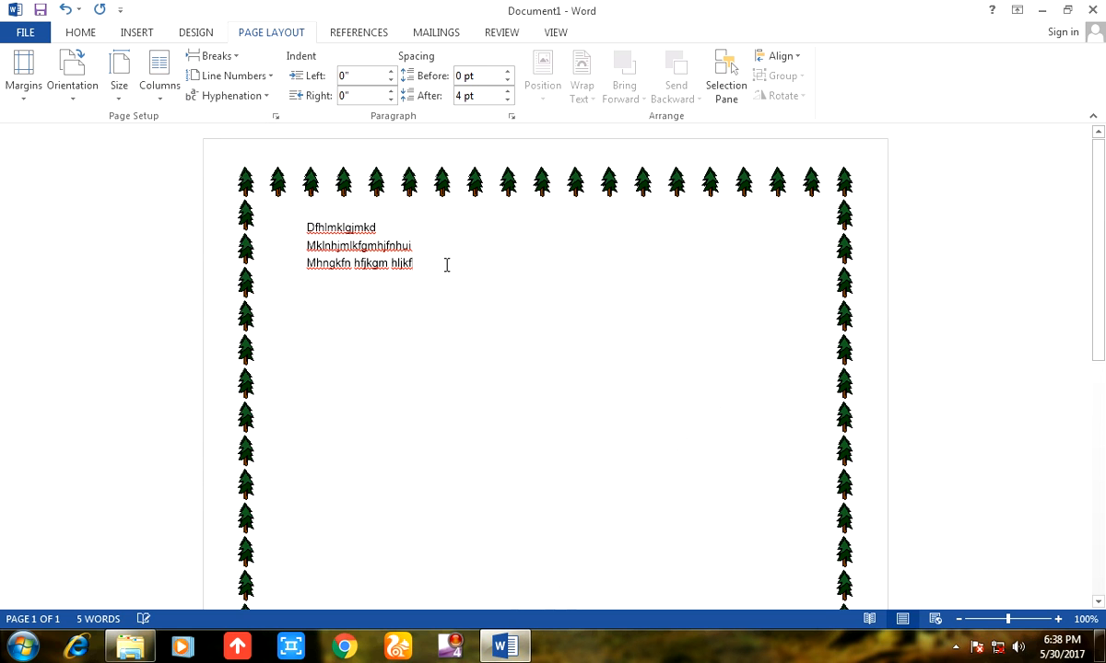
pyautogui.write('fdsgmklmfkgkldfhm')
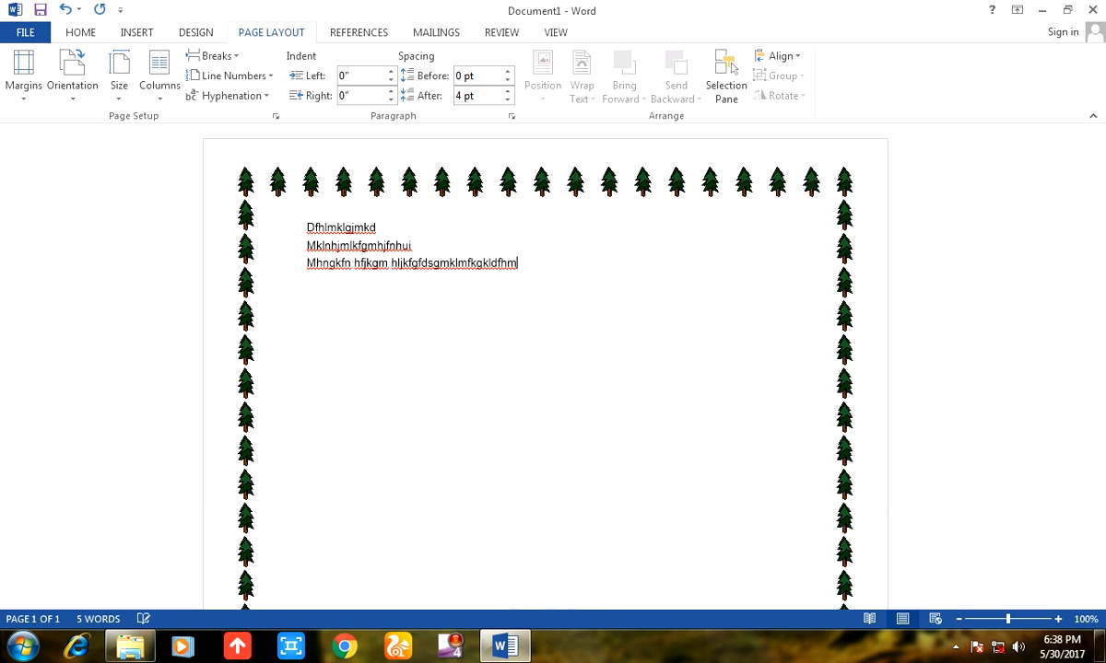
# Copy all three lines of sample text and paste them repeatedly until the text fills the first column and continues into the second.
pyautogui.hotkey('ctrl', 'a')
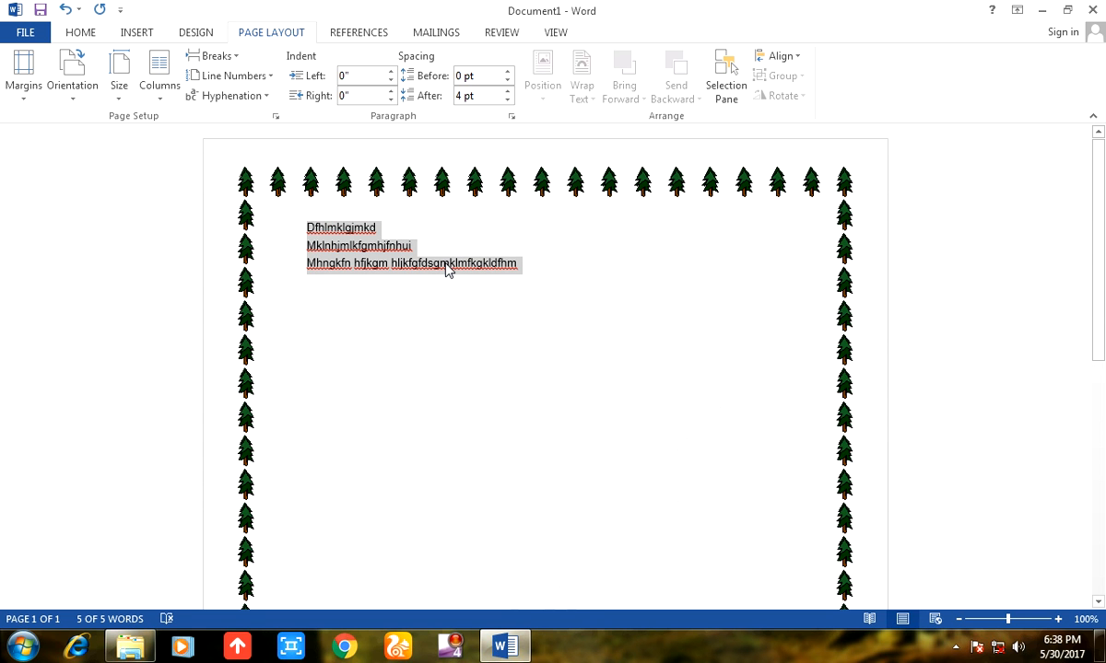
pyautogui.hotkey('ctrl', 'c')
pyautogui.hotkey('ctrl', 'v')
pyautogui.hotkey('ctrl', 'v')
pyautogui.hotkey('ctrl', 'v')
pyautogui.hotkey('ctrl', 'v')
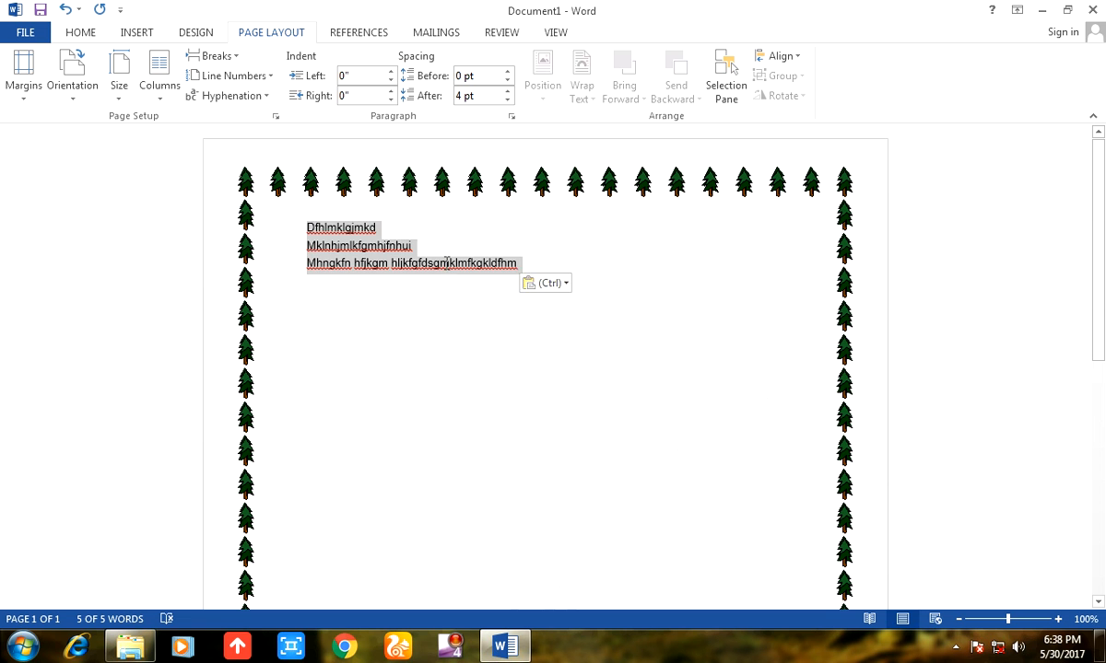
pyautogui.hotkey('ctrl', 'v')
pyautogui.hotkey('ctrl', 'v')
pyautogui.hotkey('ctrl', 'v')
pyautogui.hotkey('ctrl', 'v')
pyautogui.hotkey('ctrl', 'v')
pyautogui.hotkey('ctrl', 'v')
pyautogui.hotkey('ctrl', 'v')
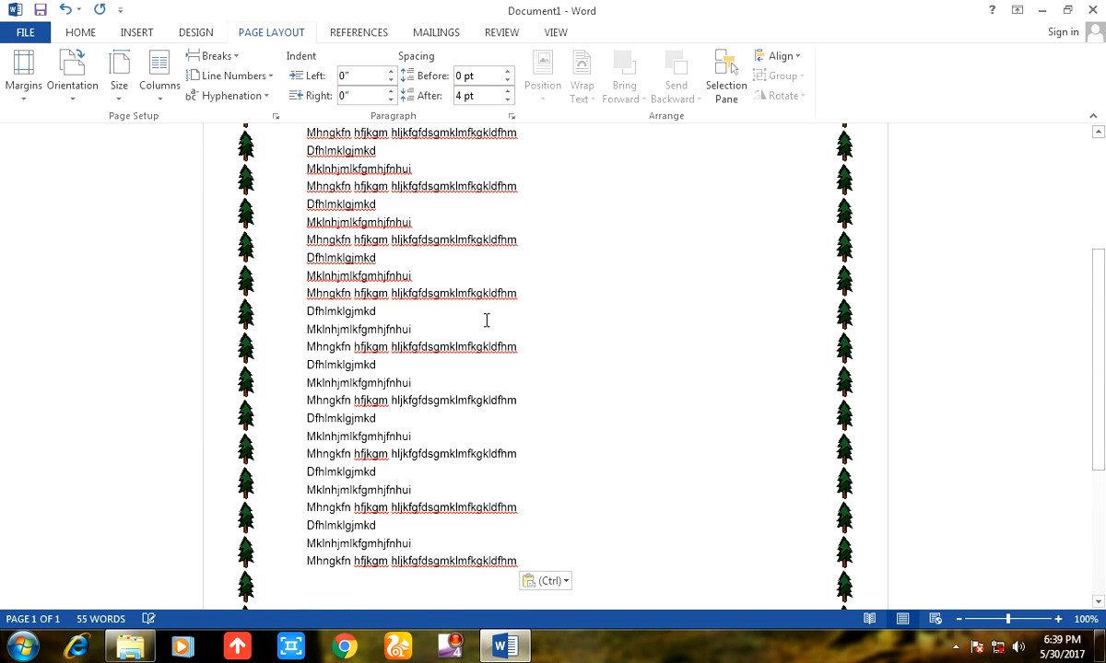
pyautogui.scroll(4, 487, 320)
pyautogui.hotkey('ctrl', 'v')
pyautogui.hotkey('ctrl', 'v')
pyautogui.hotkey('ctrl', 'v')
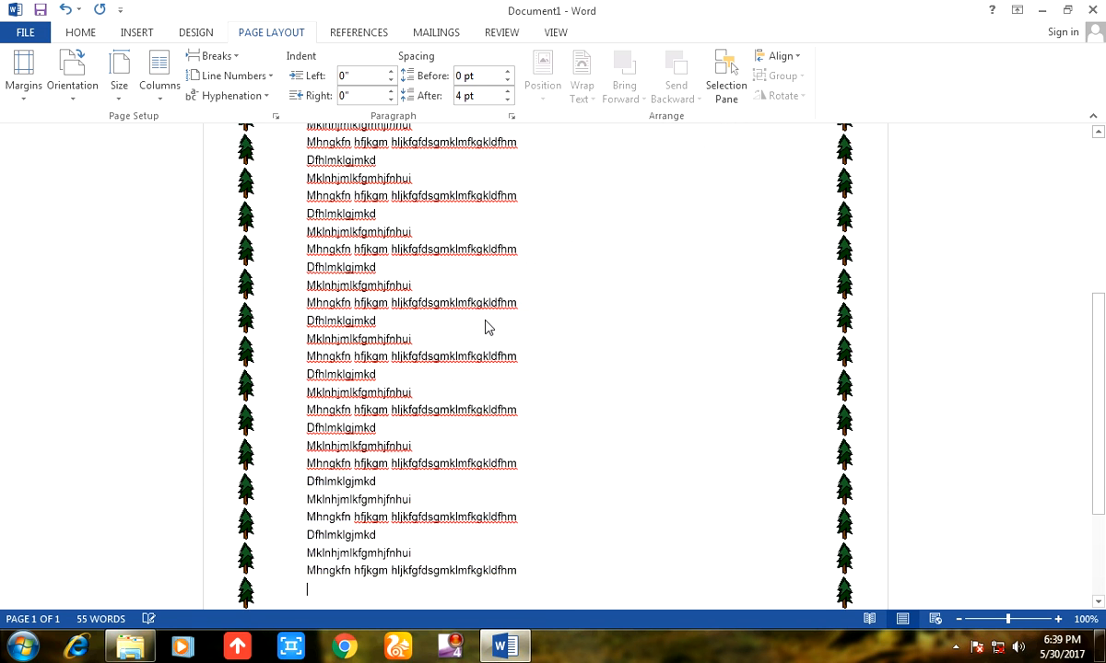
pyautogui.hotkey('ctrl', 'v')
pyautogui.hotkey('ctrl', 'v')
pyautogui.hotkey('ctrl', 'v')
pyautogui.hotkey('ctrl', 'v')
pyautogui.hotkey('ctrl', 'v')
pyautogui.hotkey('ctrl', 'v')
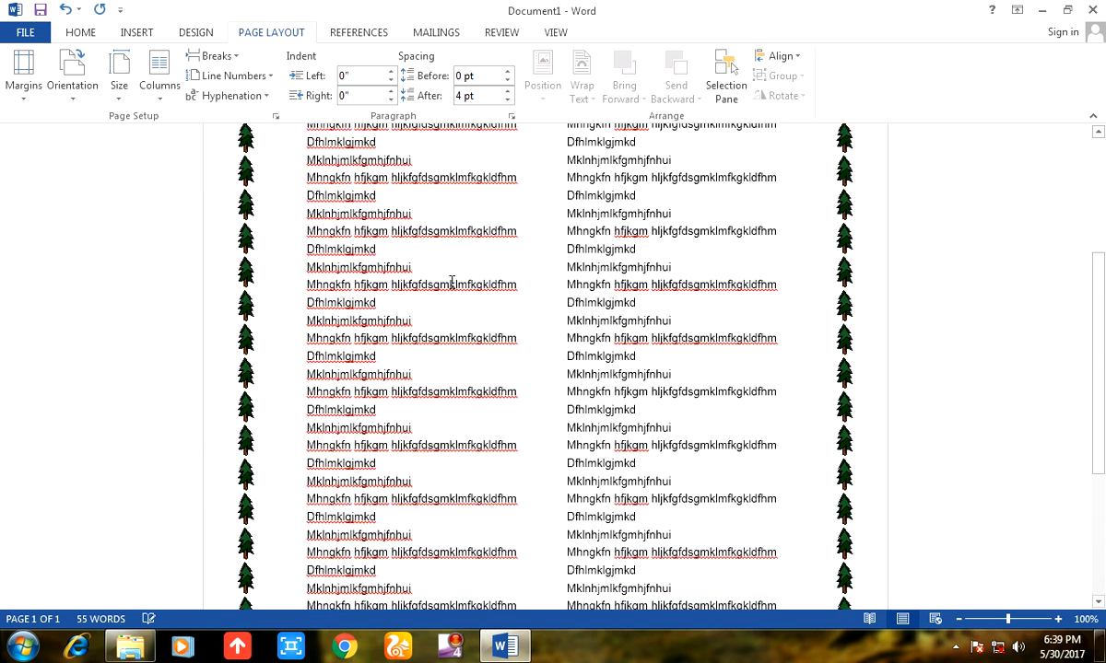
# Try the one-column layout on all the text, and set it to three columns.
pyautogui.hotkey('ctrl', 'a')
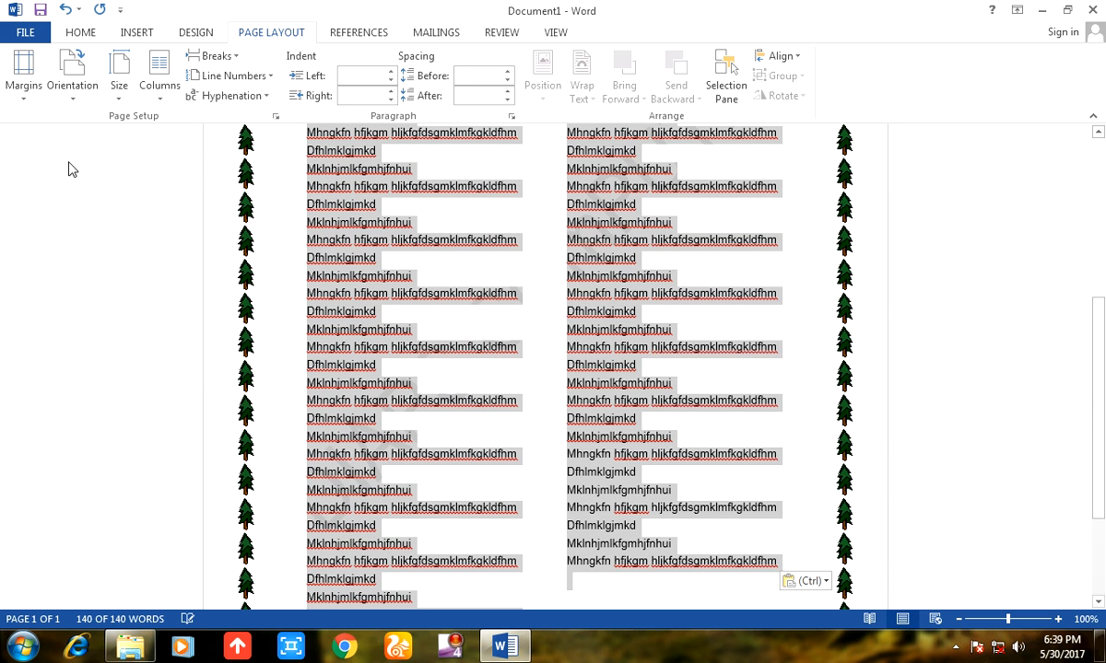
pyautogui.click(154, 89)
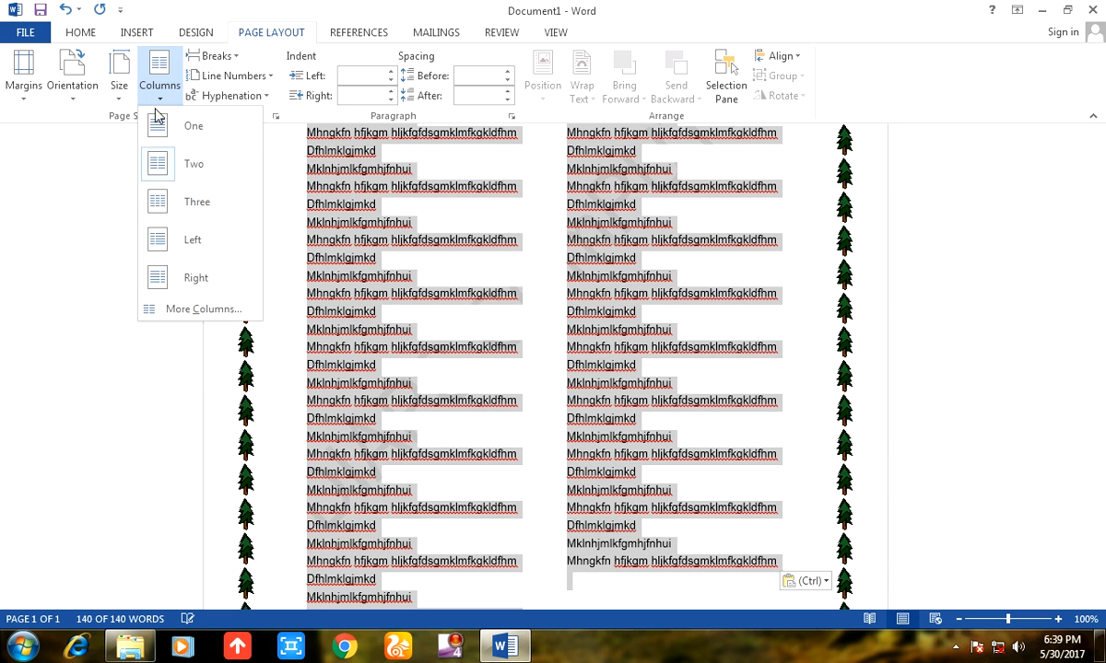
pyautogui.click(171, 134)
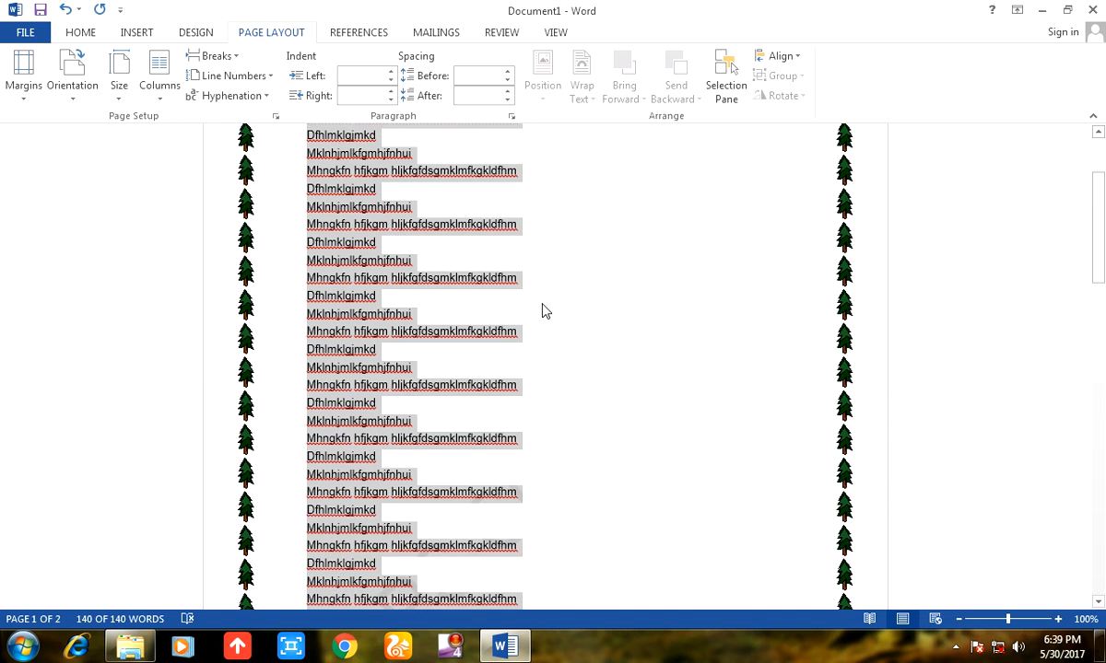
pyautogui.click(163, 83)
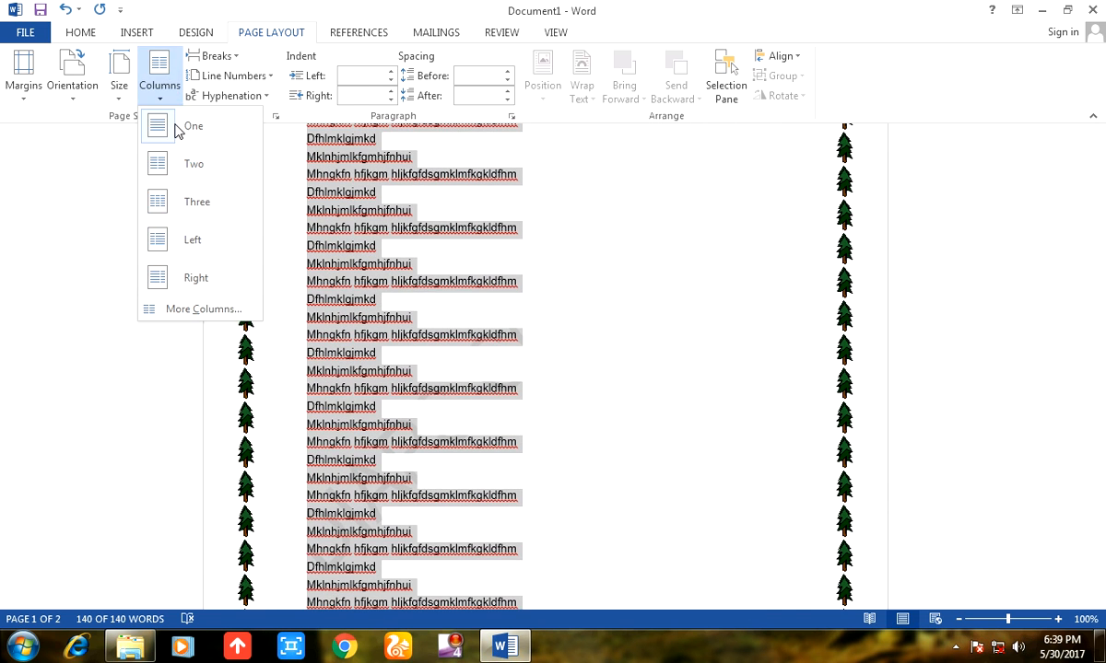
pyautogui.click(215, 212)
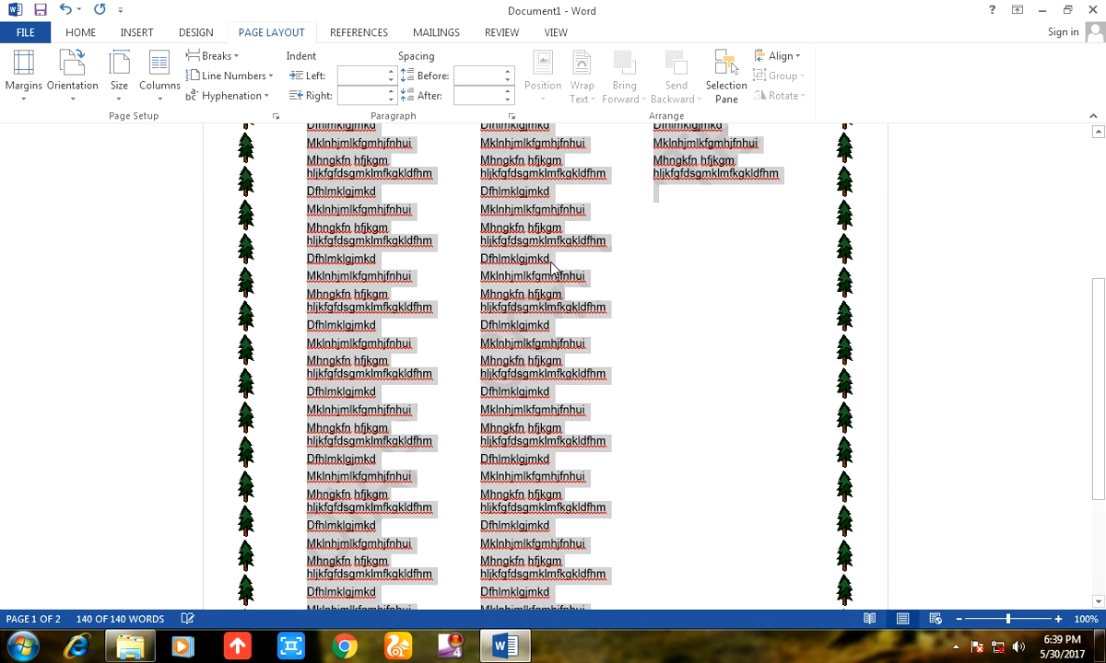
pyautogui.scroll(-4, 634, 285)
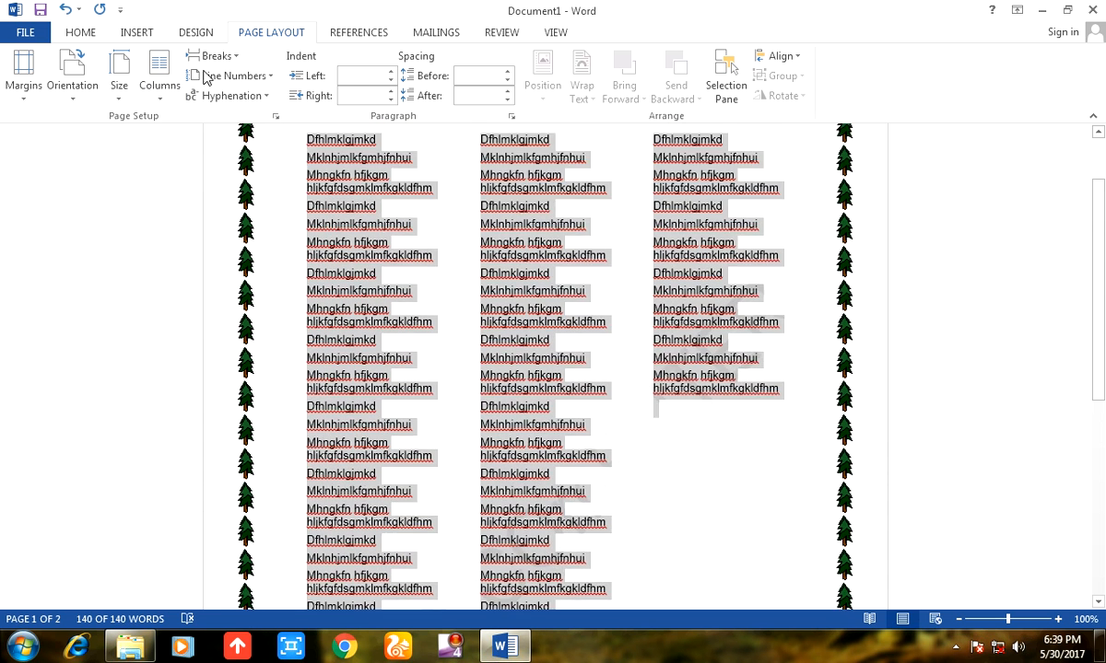
# View the page and section break options, and turn on continuous line numbering for the text.
pyautogui.click(235, 58)
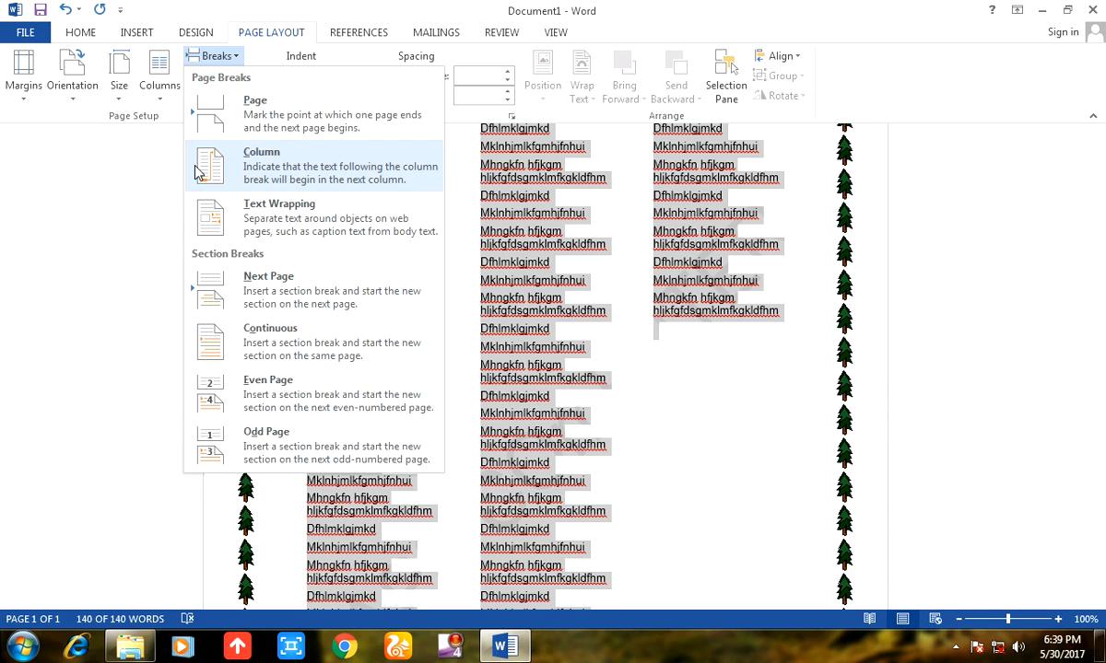
pyautogui.click(265, 33)
pyautogui.click(229, 77)
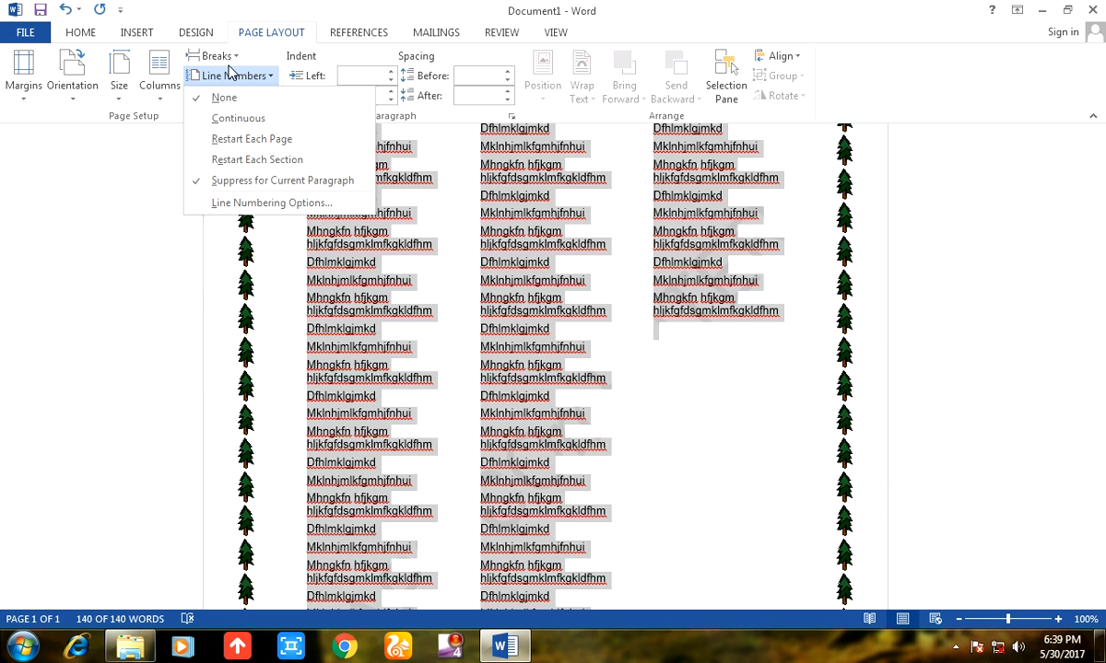
pyautogui.click(221, 117)
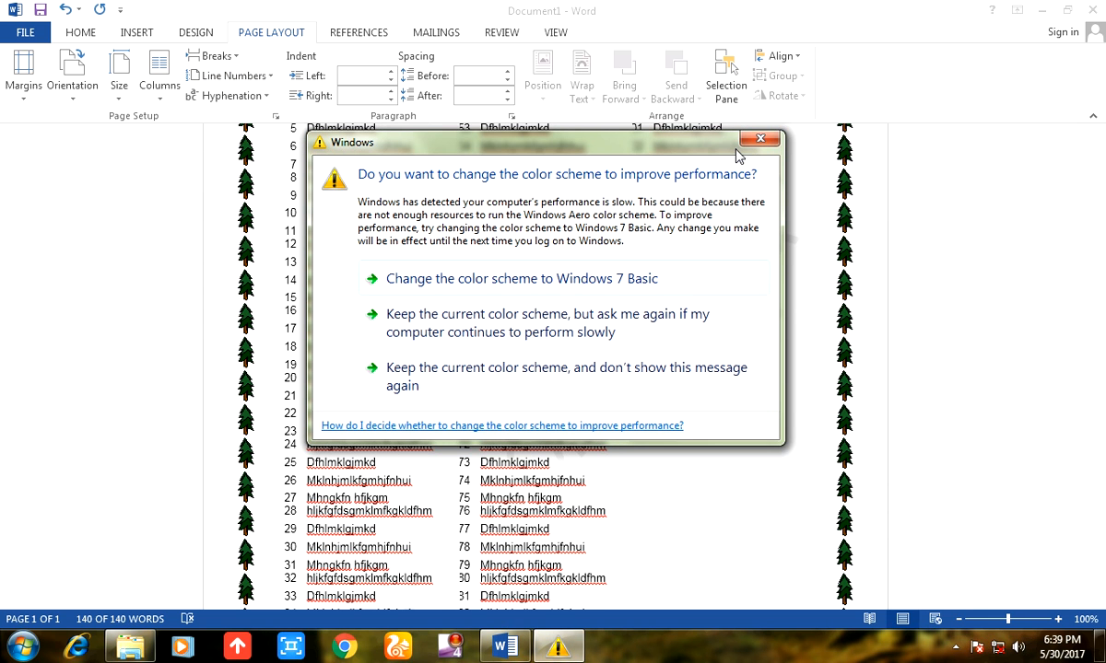
pyautogui.click(738, 149)
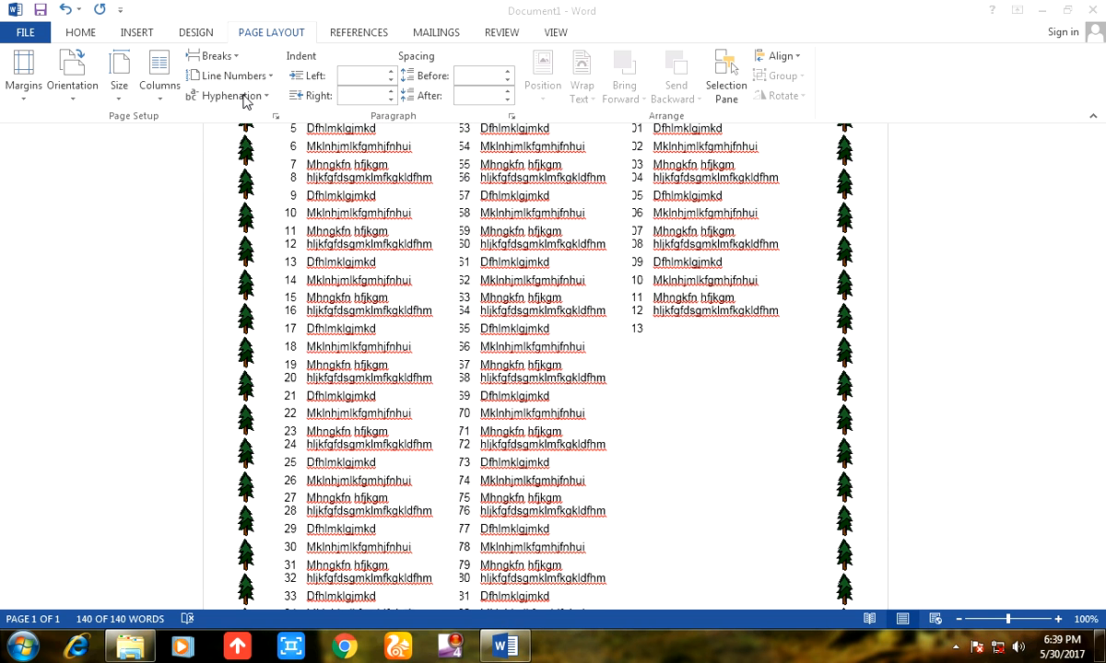
# Try automatic hyphenation on all the text, and set hyphenation back to None.
pyautogui.hotkey('ctrl', 'a')
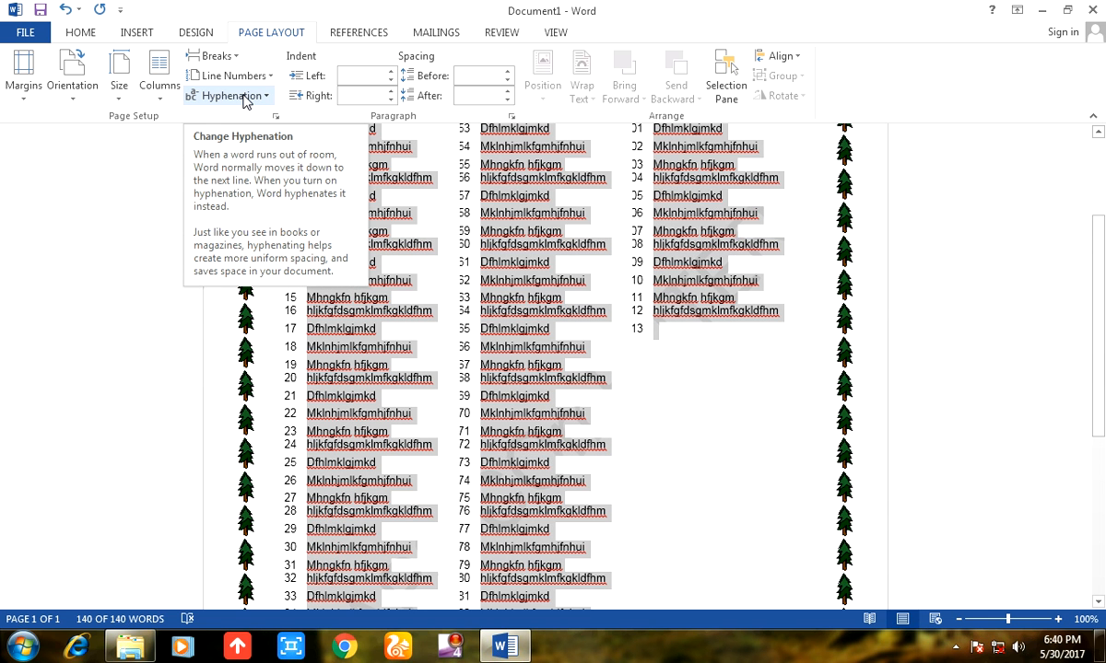
pyautogui.click(246, 100)
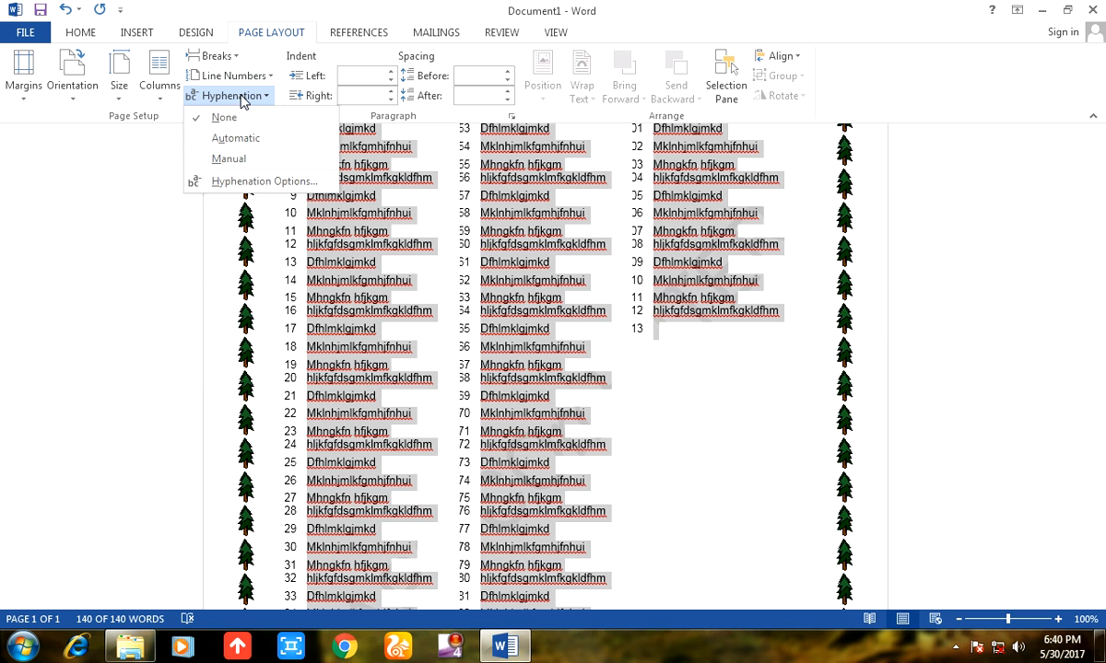
pyautogui.click(257, 141)
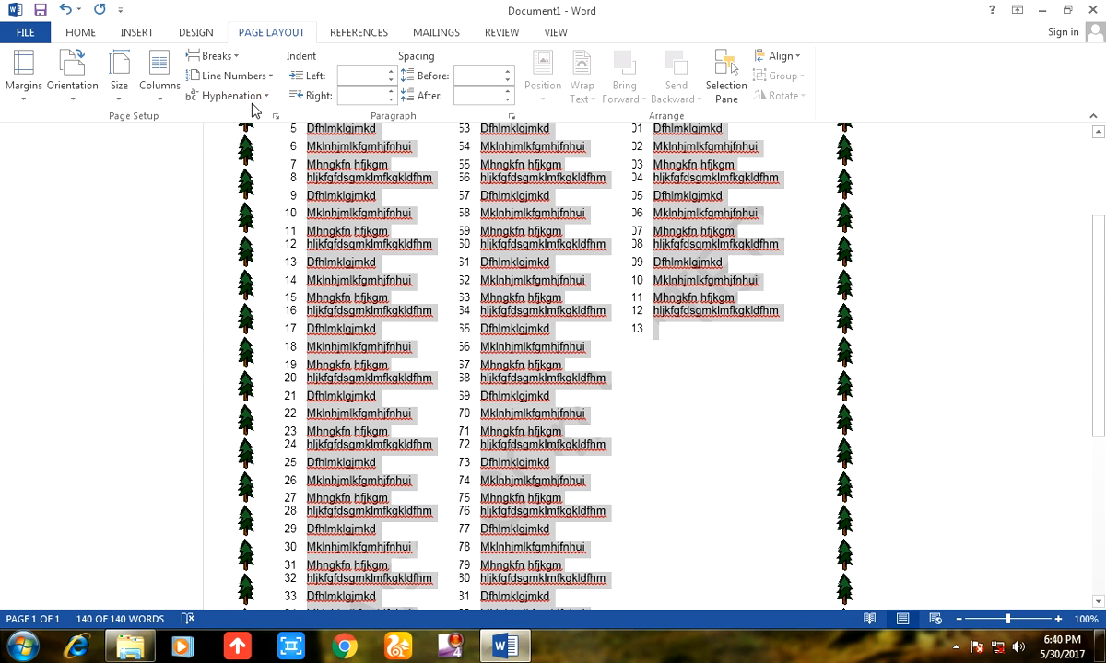
pyautogui.click(253, 100)
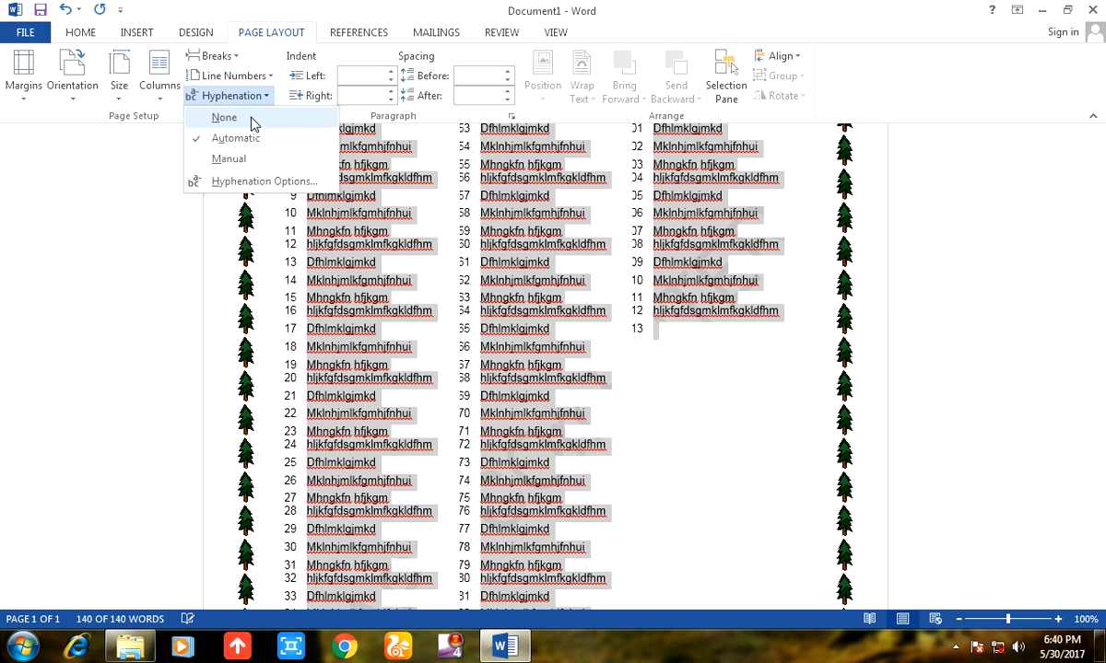
pyautogui.click(249, 117)
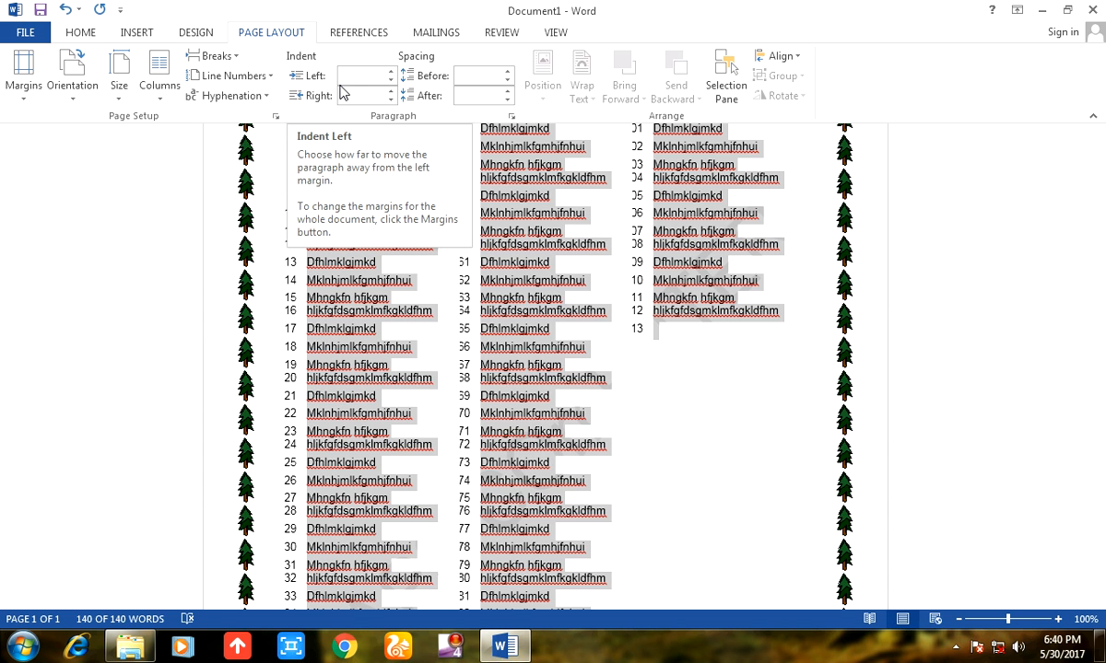
# Set line numbering to None for the three-column text and clear the selection.
pyautogui.scroll(3, 378, 360)
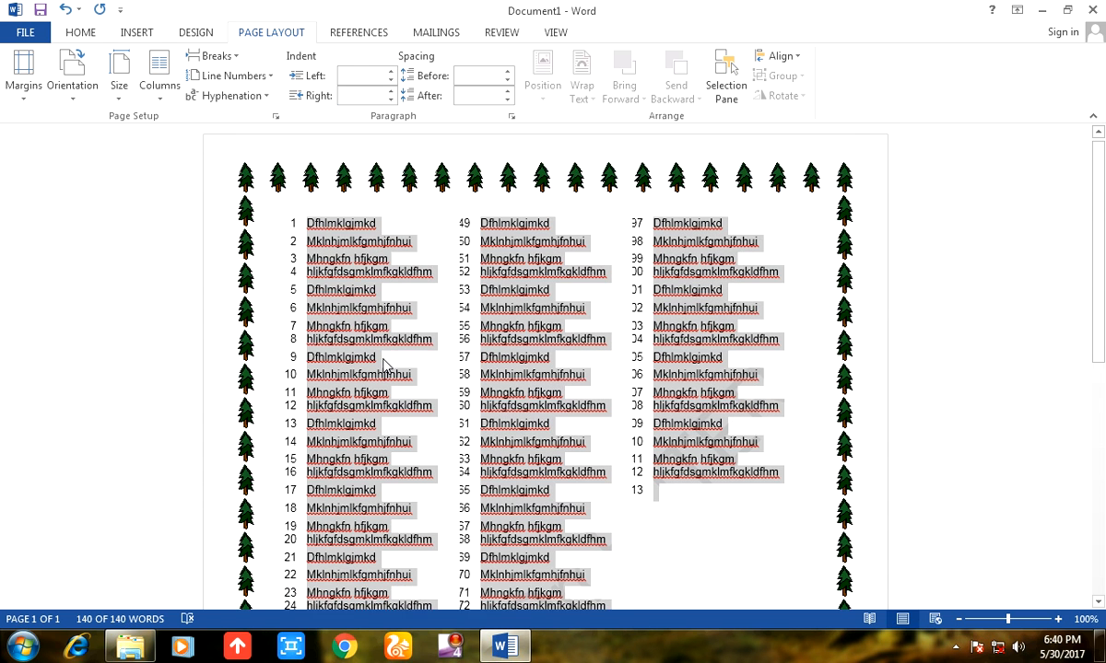
pyautogui.scroll(-3, 264, 148)
pyautogui.click(226, 75)
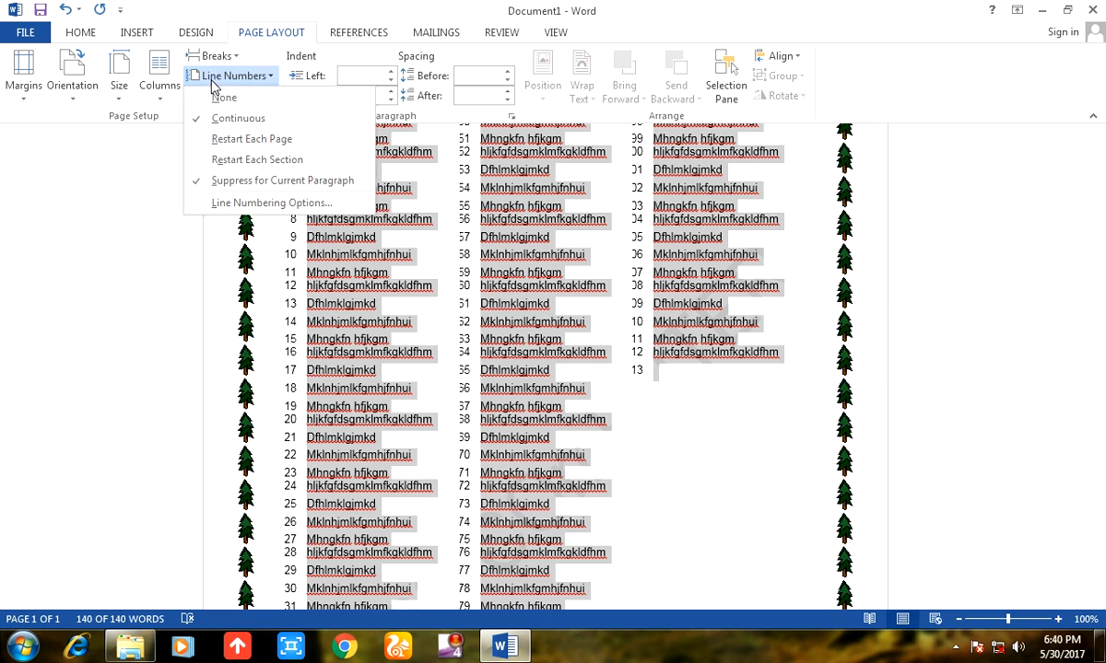
pyautogui.click(216, 99)
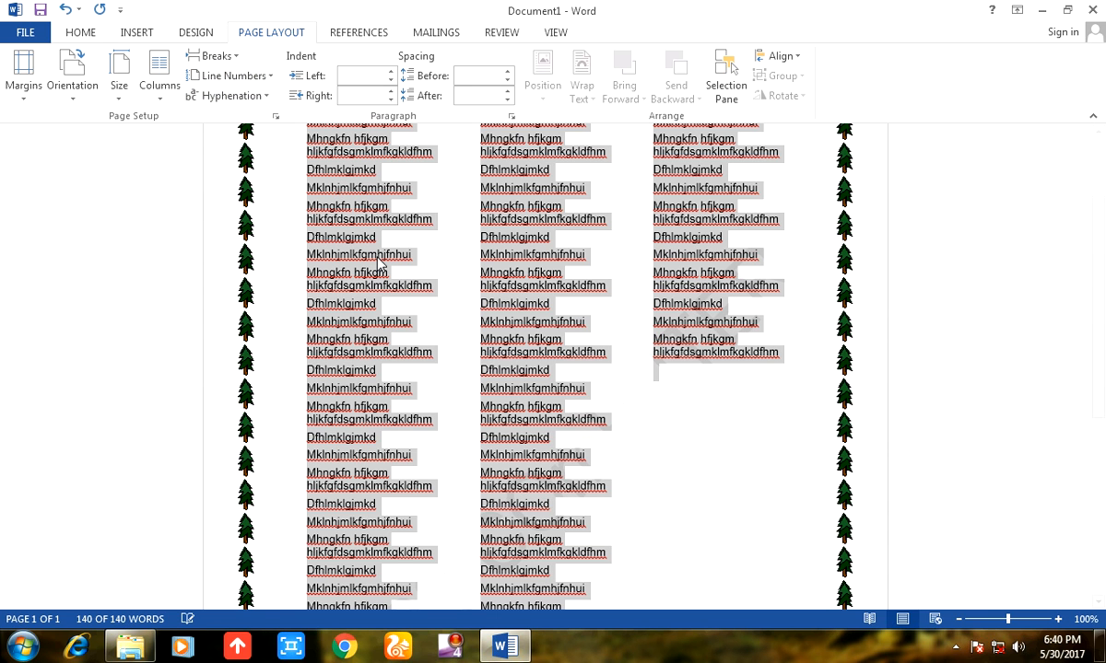
pyautogui.click(573, 304)
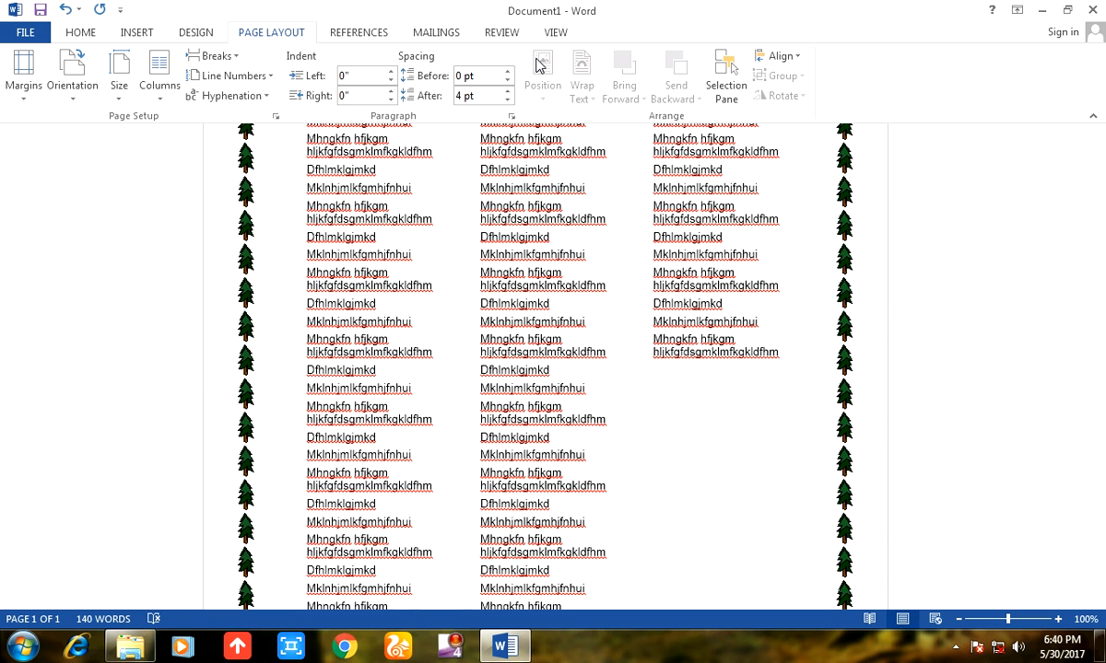
# Select several lines in the middle column, and view the Selection pane before closing it.
pyautogui.moveTo(511, 218); pyautogui.dragTo(636, 295)
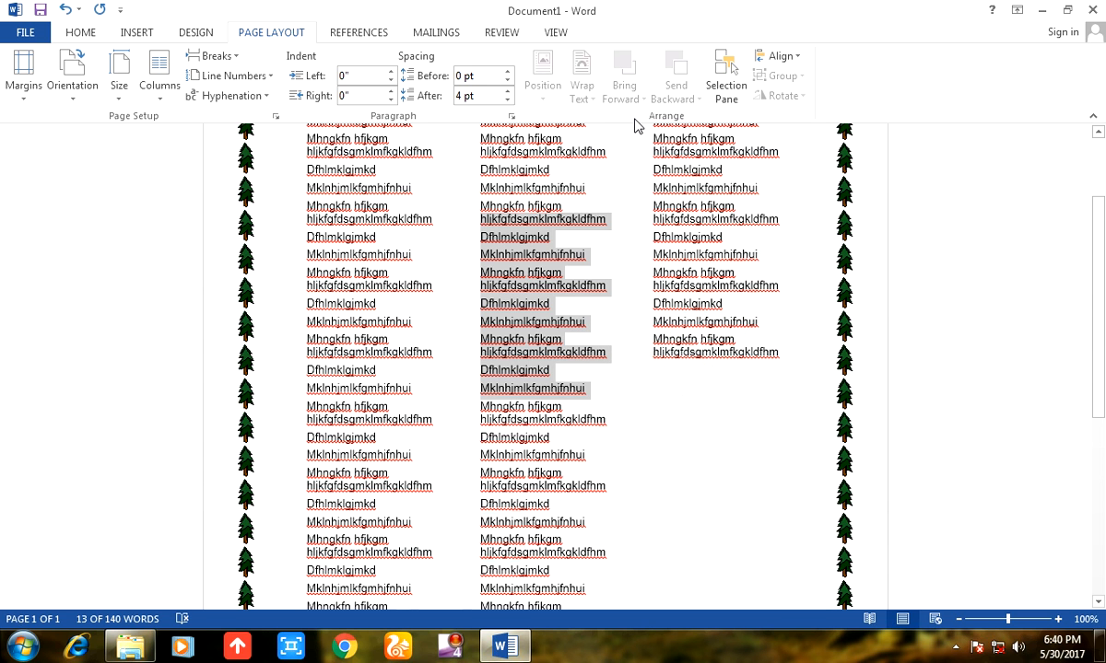
pyautogui.scroll(-1, 633, 123)
pyautogui.scroll(-1, 633, 124)
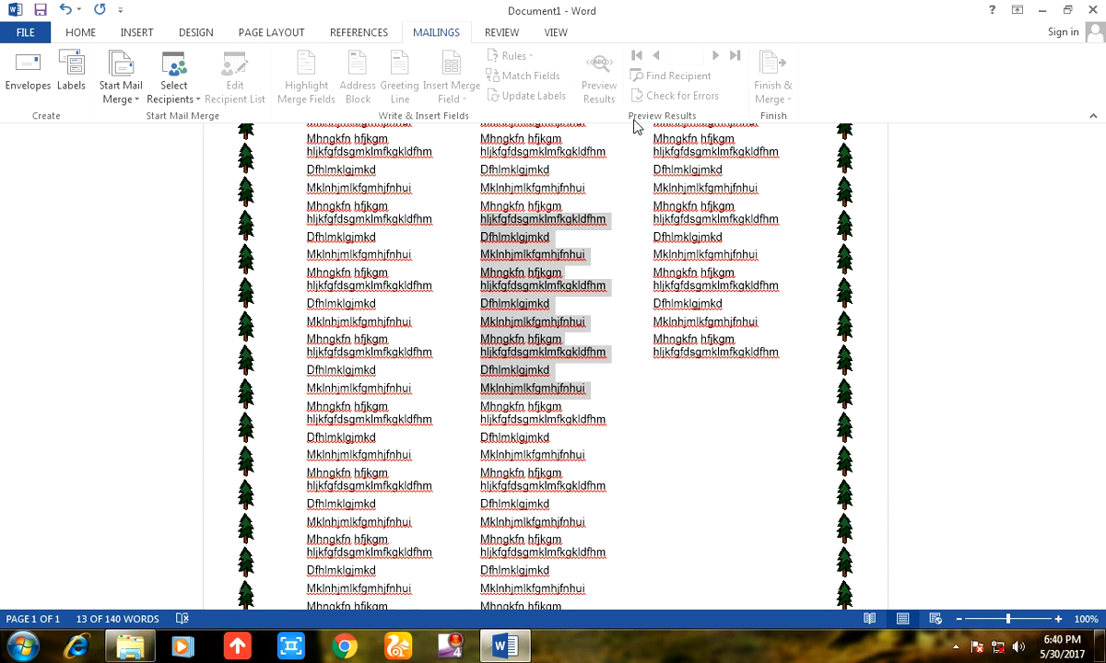
pyautogui.click(247, 40)
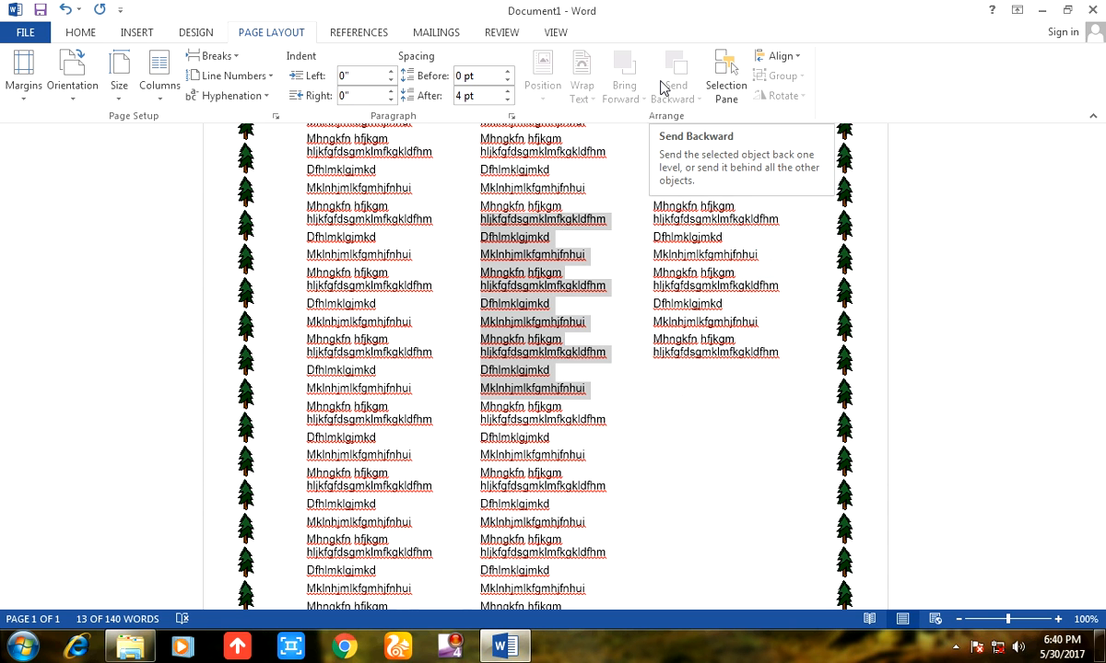
pyautogui.click(726, 85)
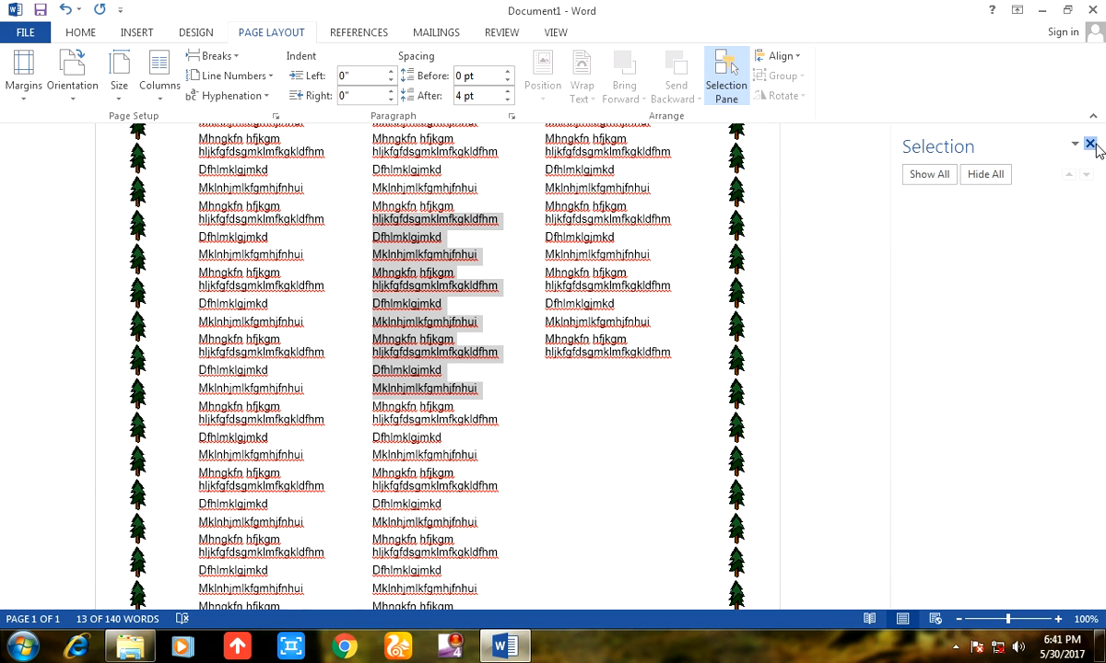
pyautogui.click(745, 67)
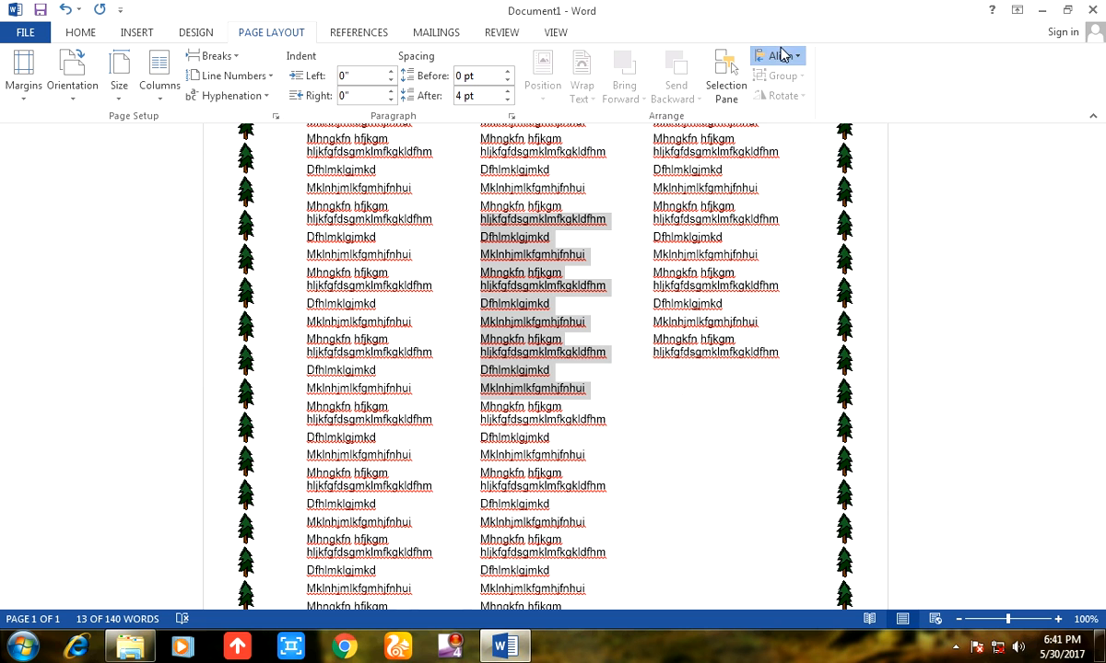
# Set the object alignment reference to Align to Page.
pyautogui.click(778, 55)
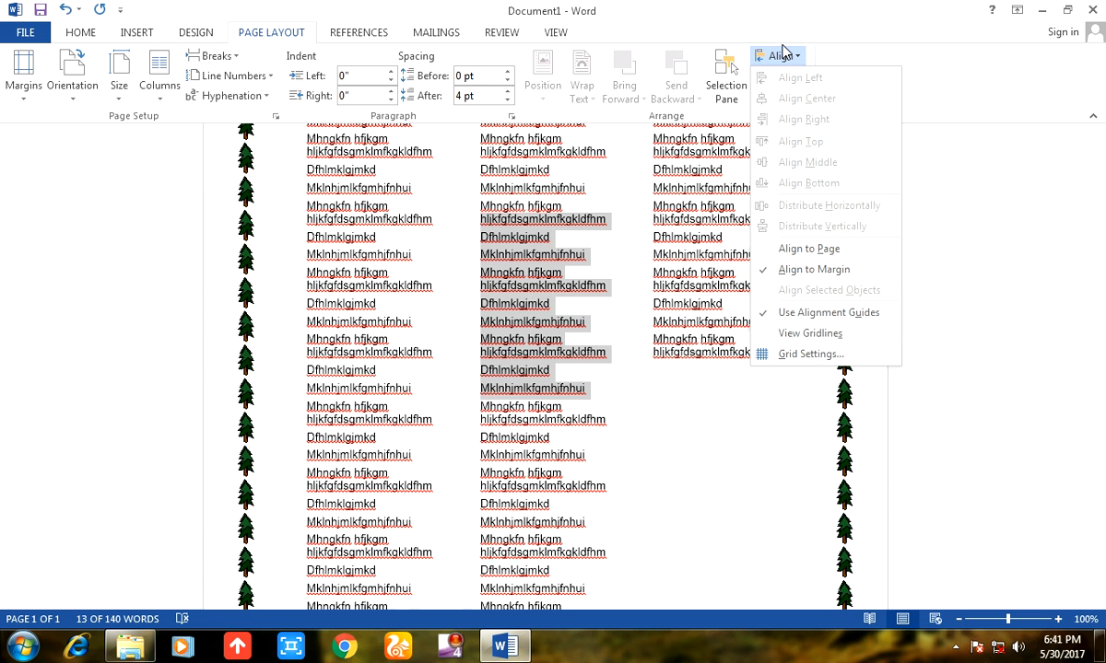
pyautogui.click(794, 248)
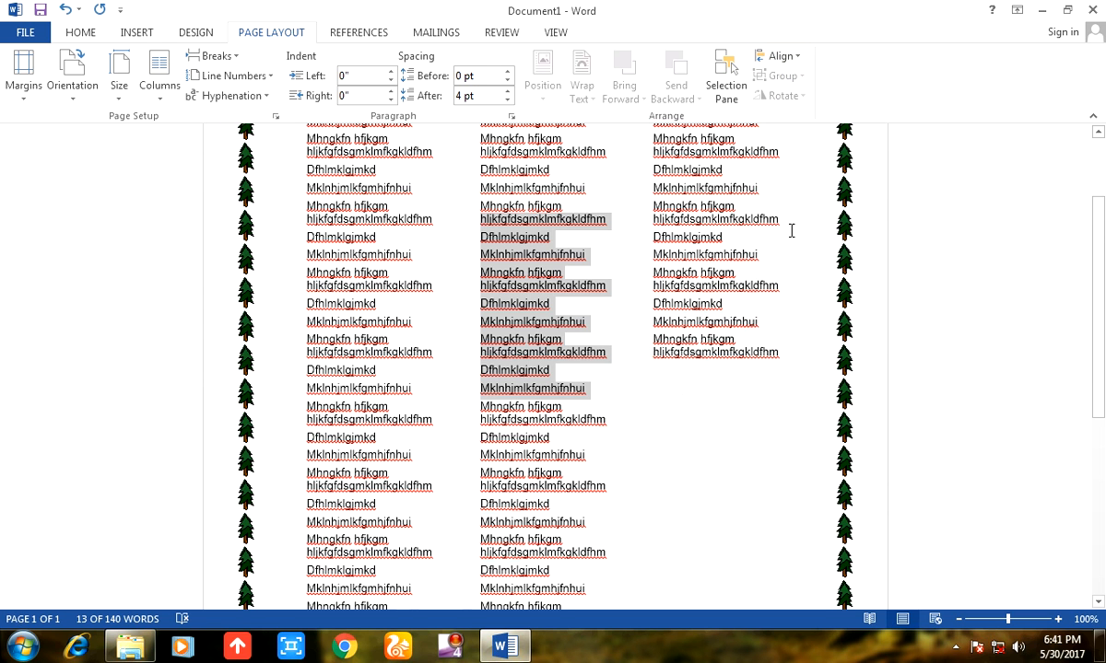
# Try pasting the copied sample lines over all the text, and undo the paste.
pyautogui.moveTo(743, 218); pyautogui.dragTo(519, 224)
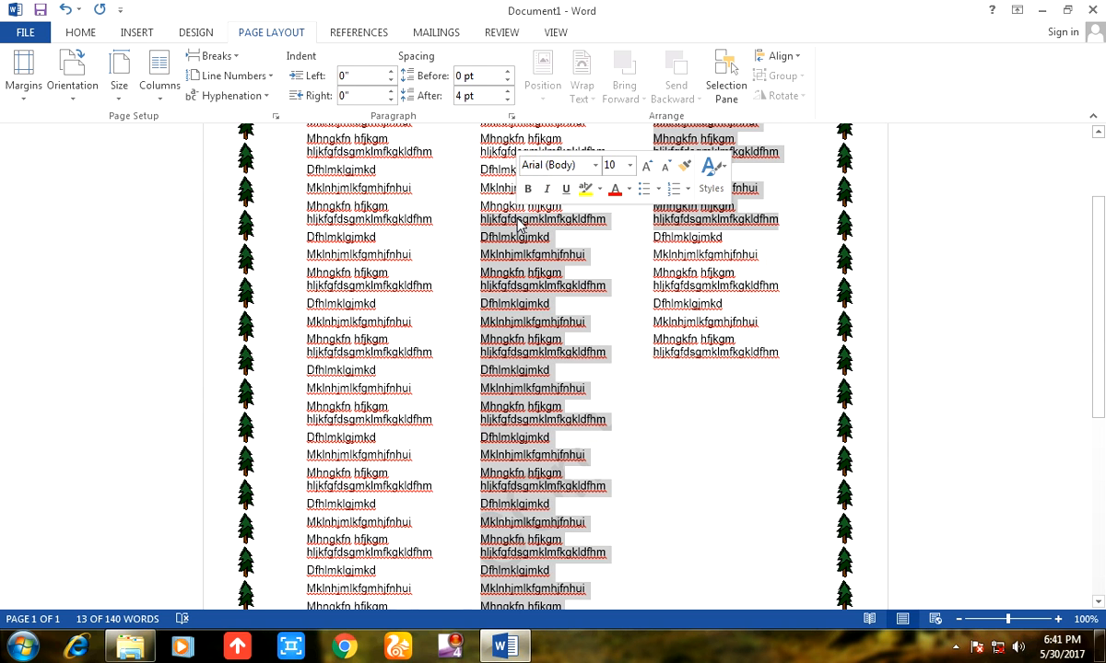
pyautogui.click(519, 224)
pyautogui.hotkey('ctrl', 'a')
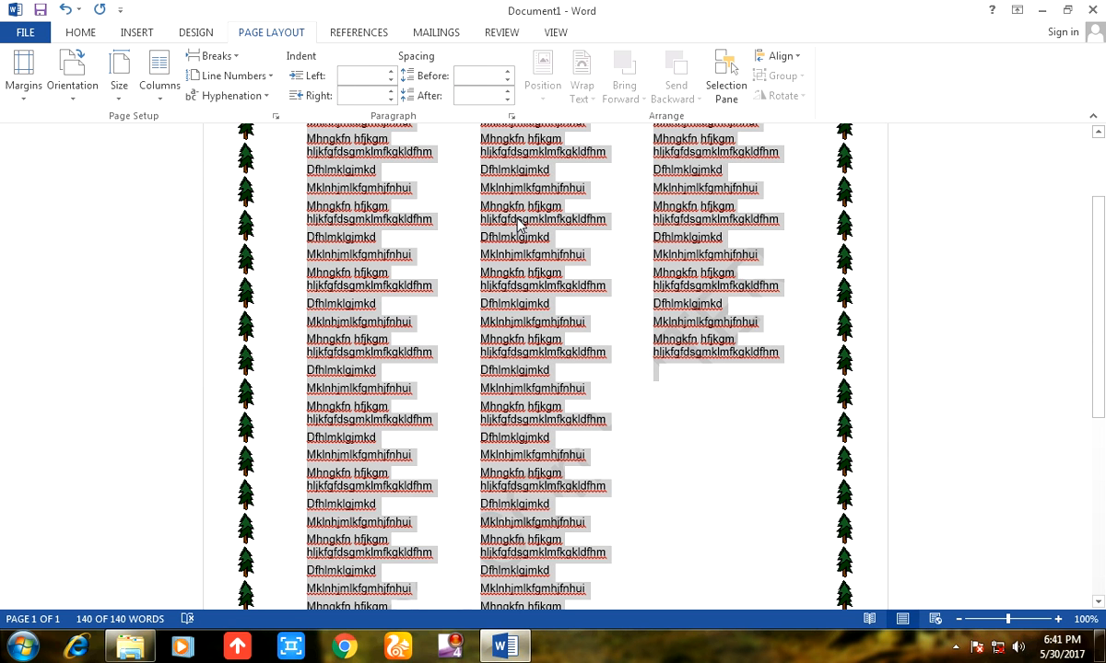
pyautogui.write('Mhngkfn hfjkgm hljkfgfdsgmklmfkgkldfhm')
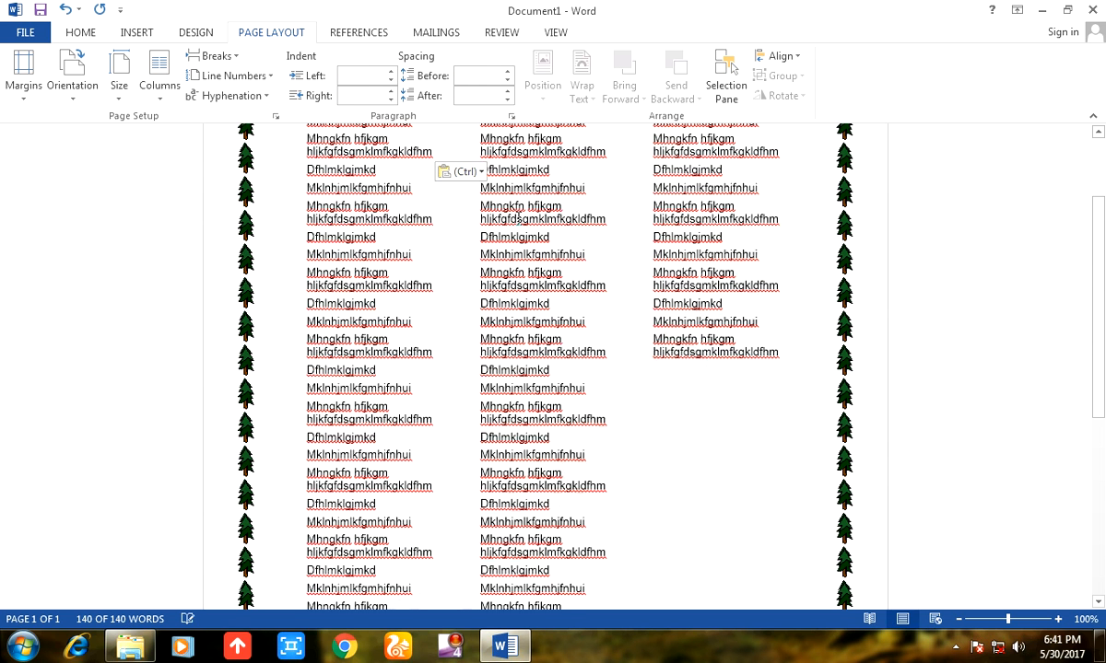
pyautogui.scroll(2, 593, 353)
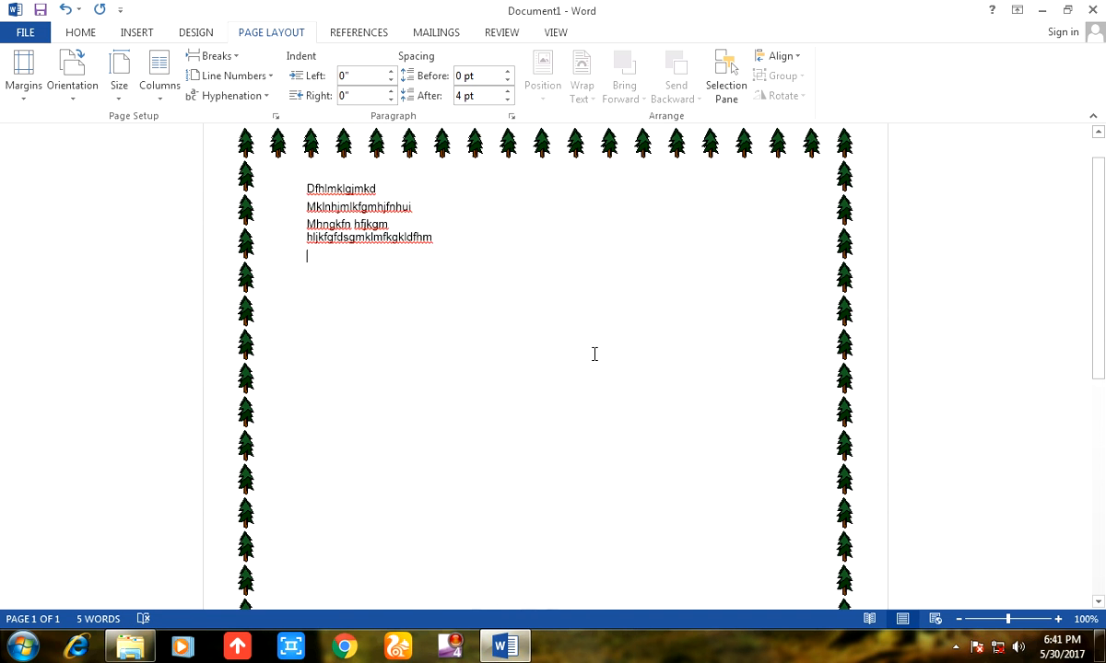
pyautogui.scroll(-3, 595, 354)
pyautogui.hotkey('ctrl', 'z')
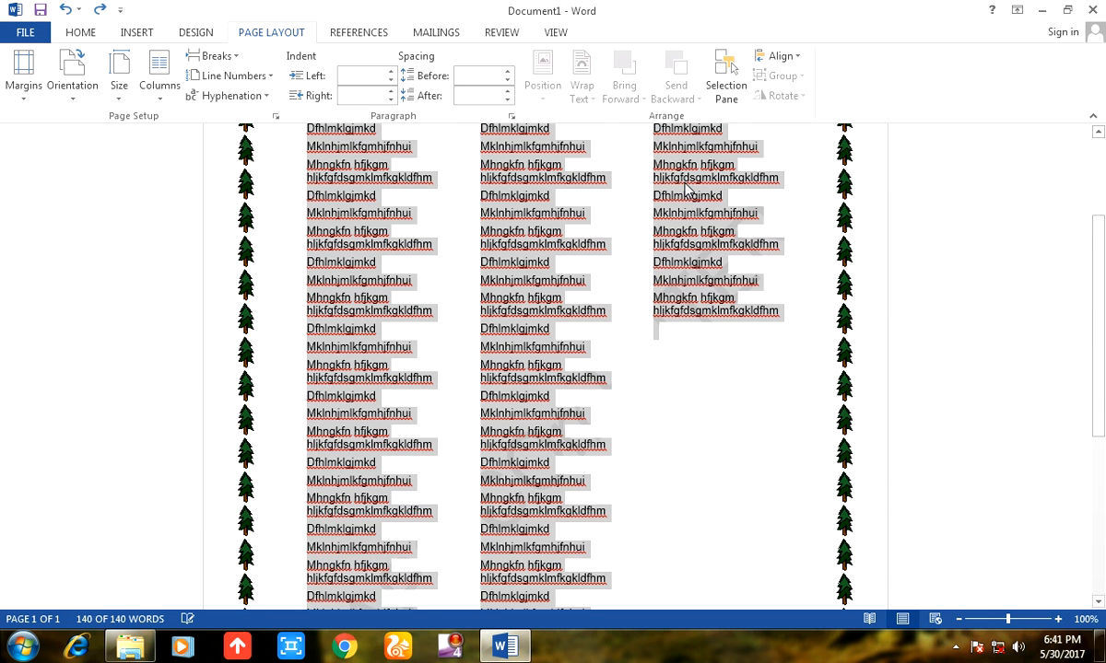